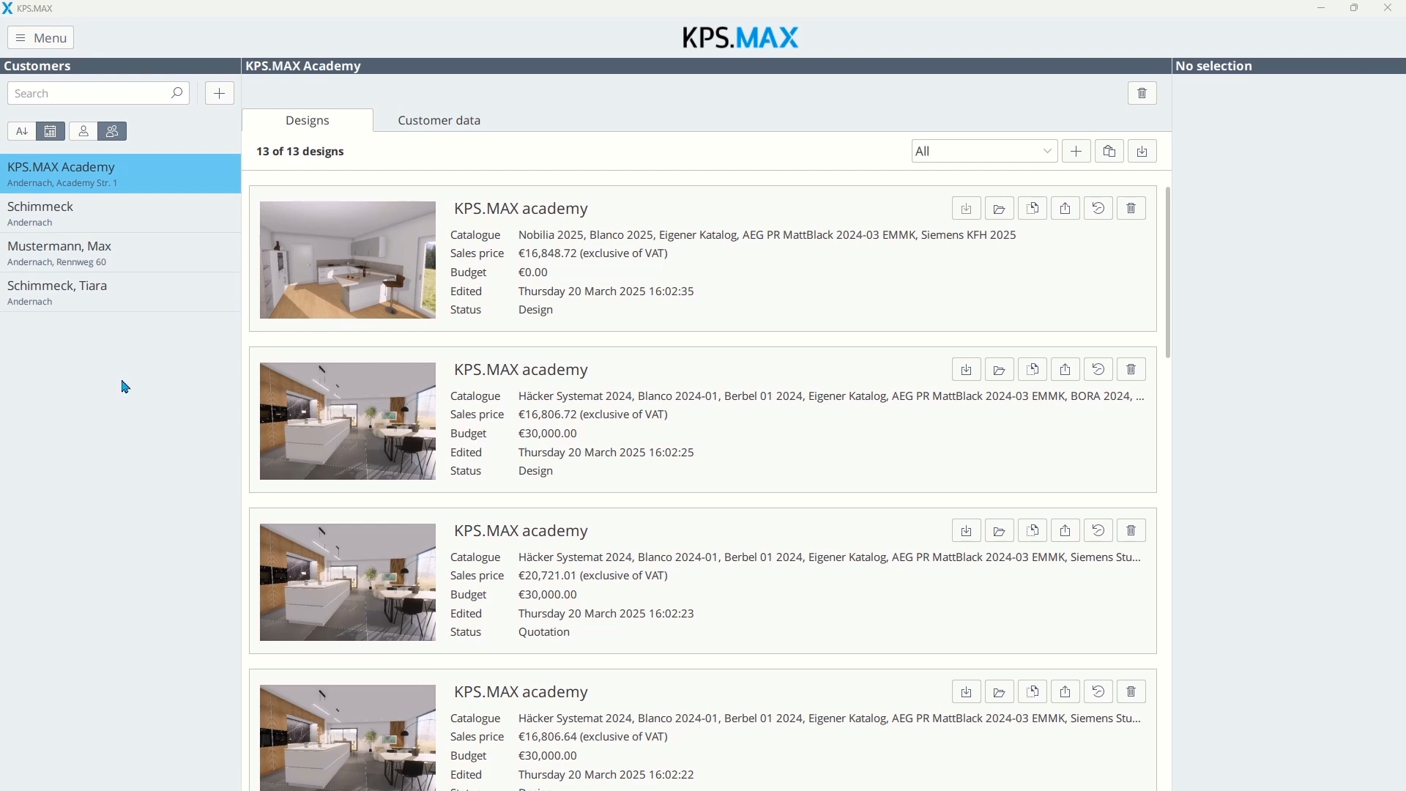
Step: Open the print templates in the management settings to show the Design (floor plan) template
click(44, 37)
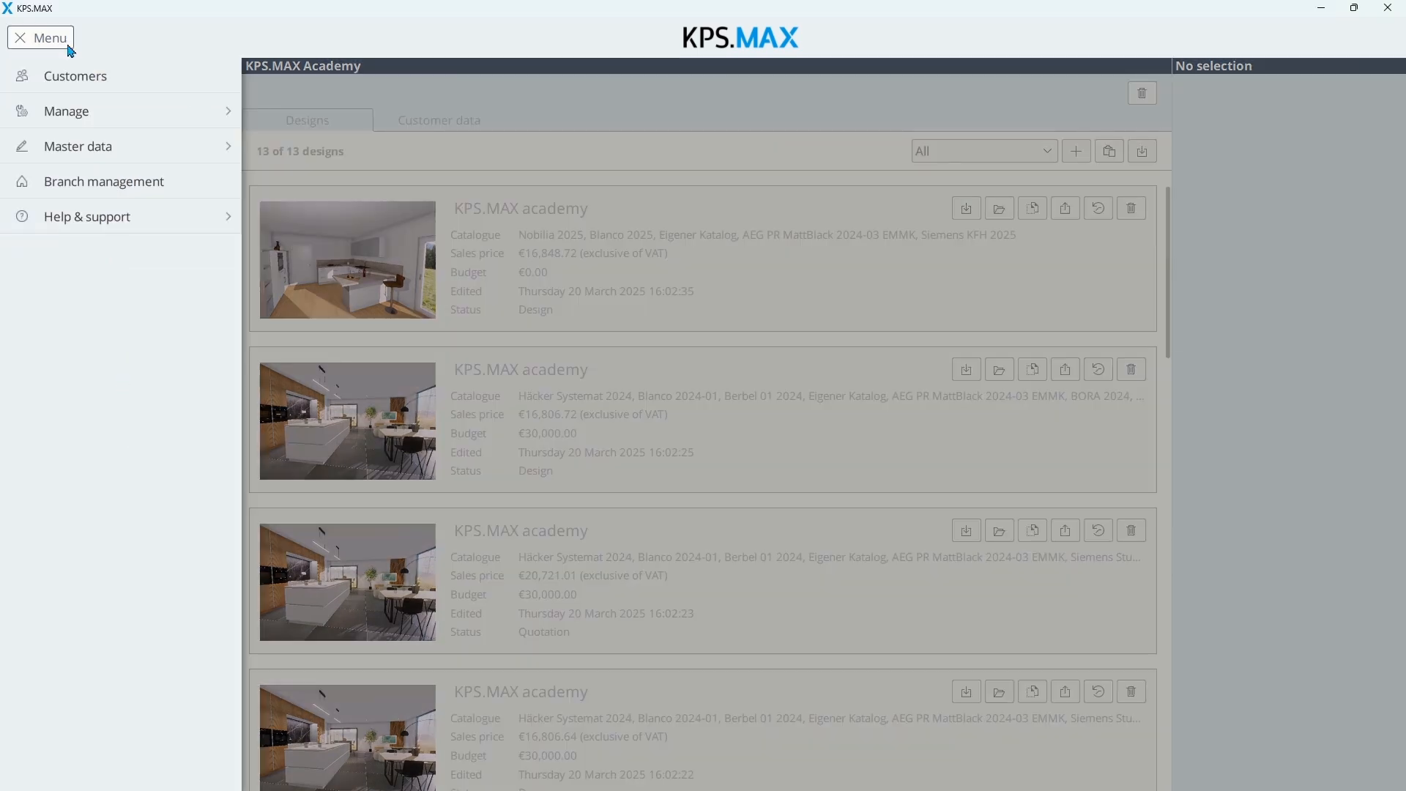
click(95, 110)
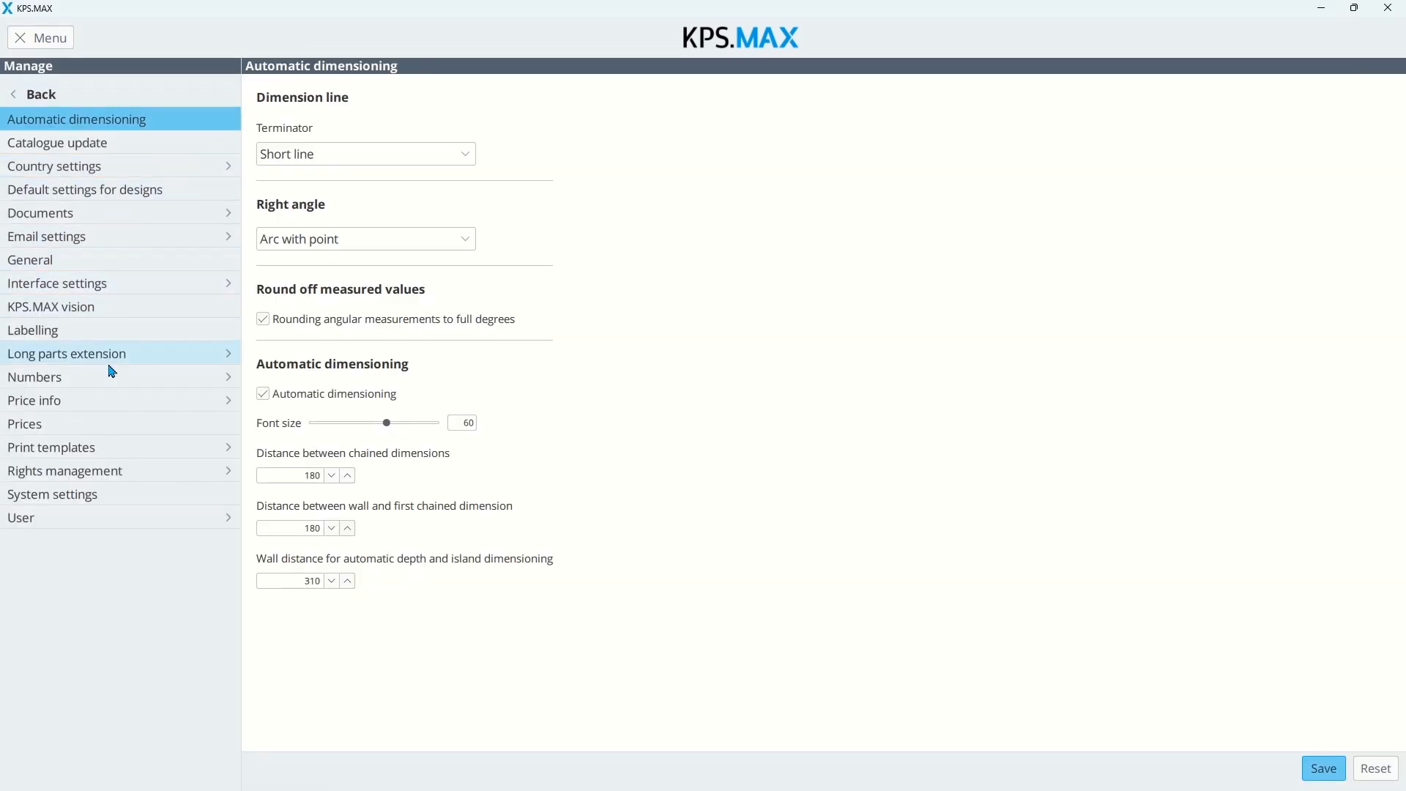
click(110, 448)
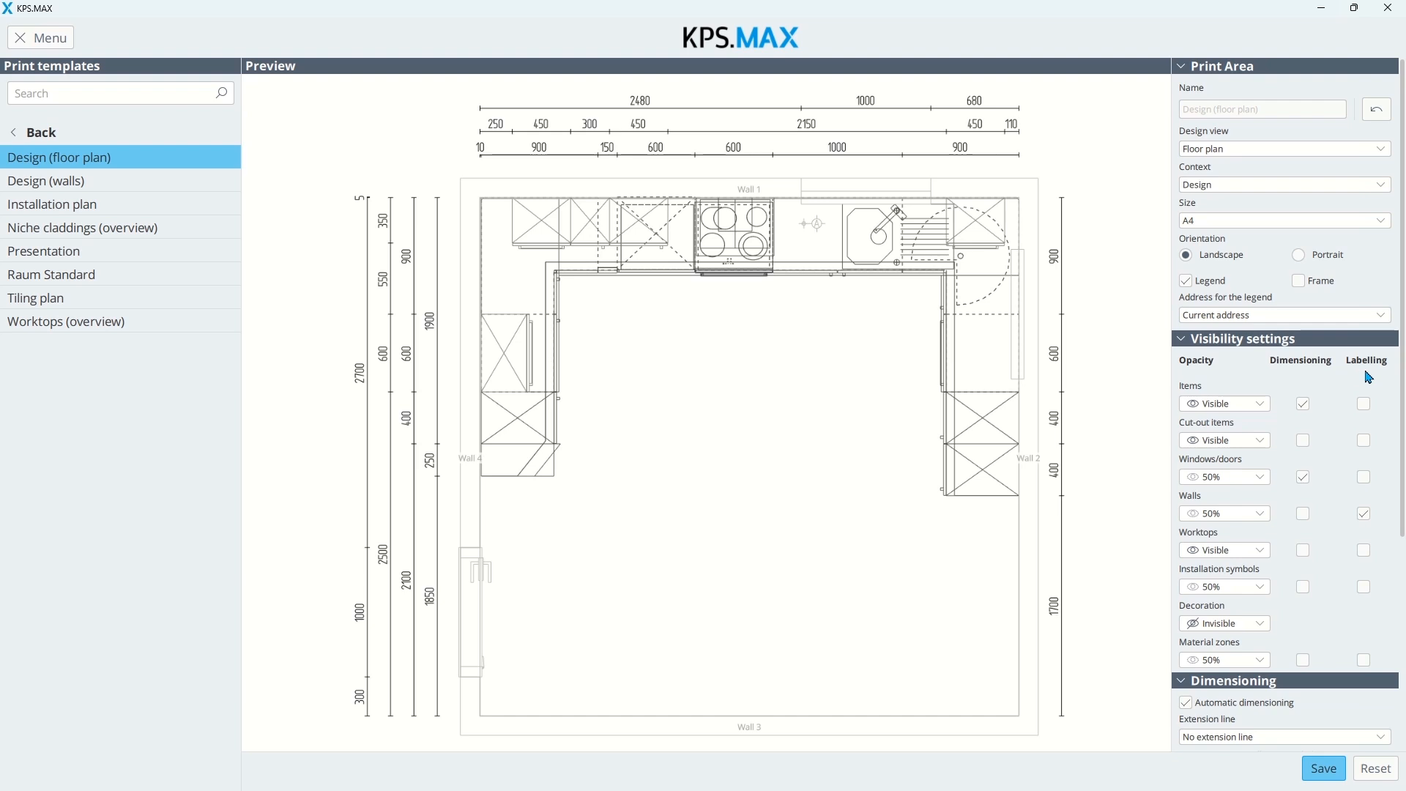
Step: Check the opacity options for items, and try out item labelling in the floor plan template before turning it back off
click(1265, 407)
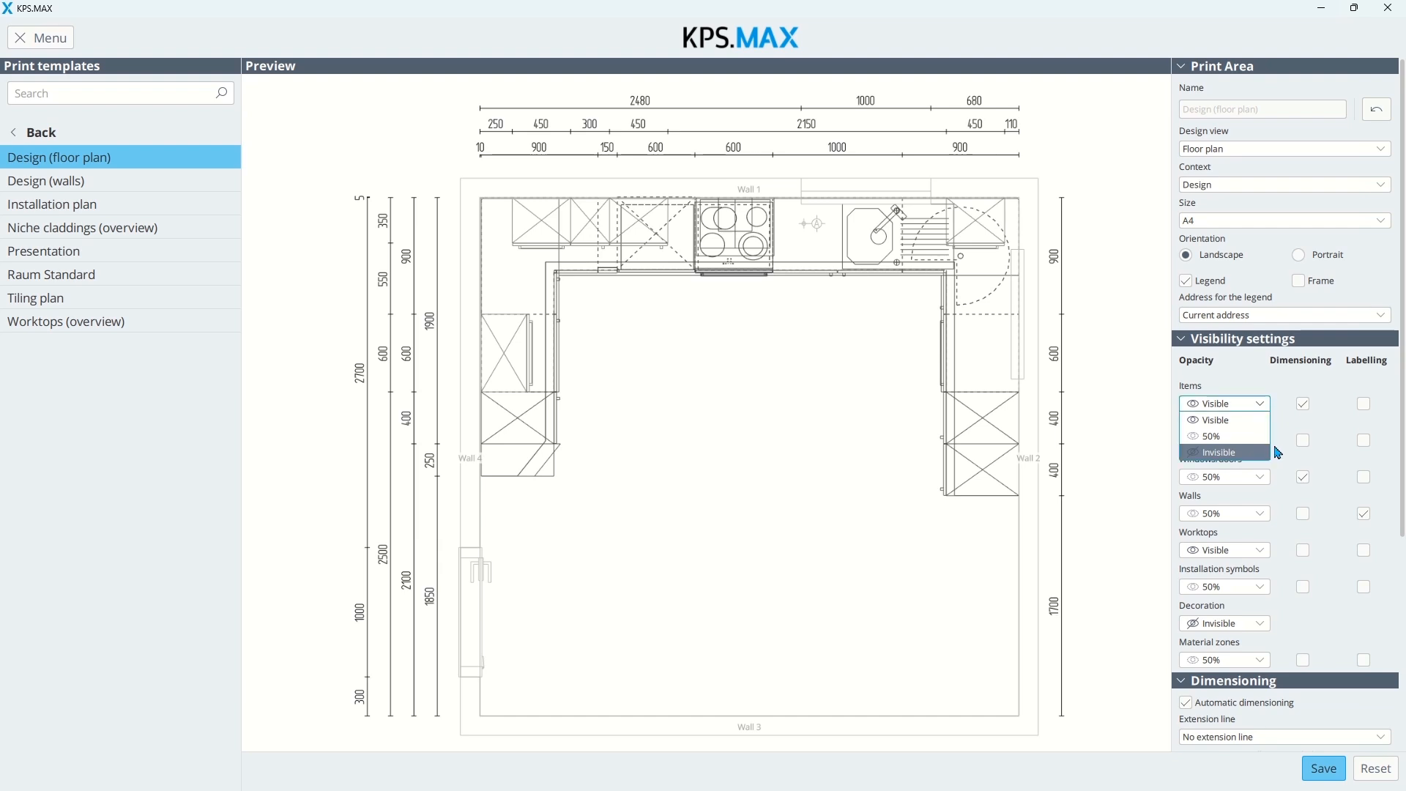
click(1285, 417)
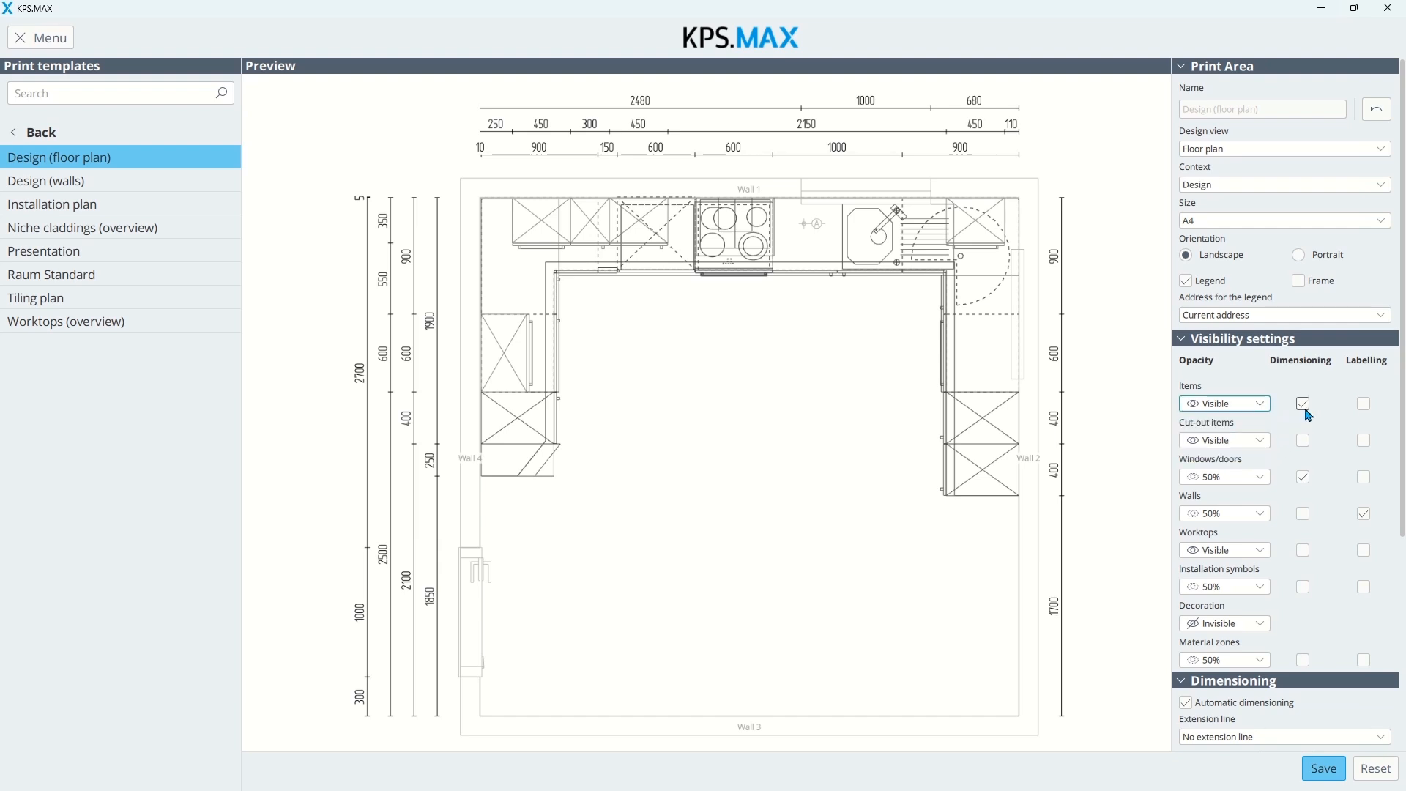
click(1373, 413)
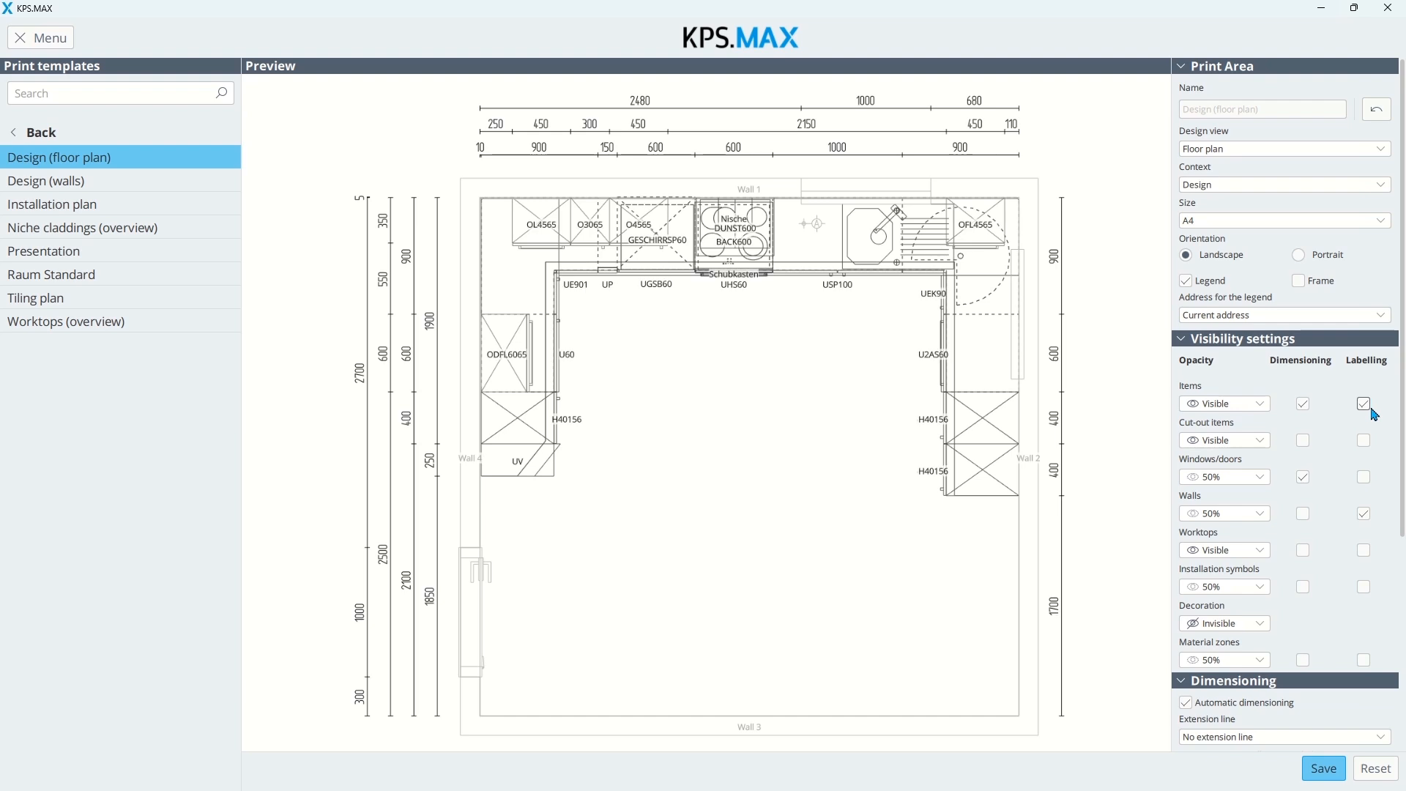
click(1373, 413)
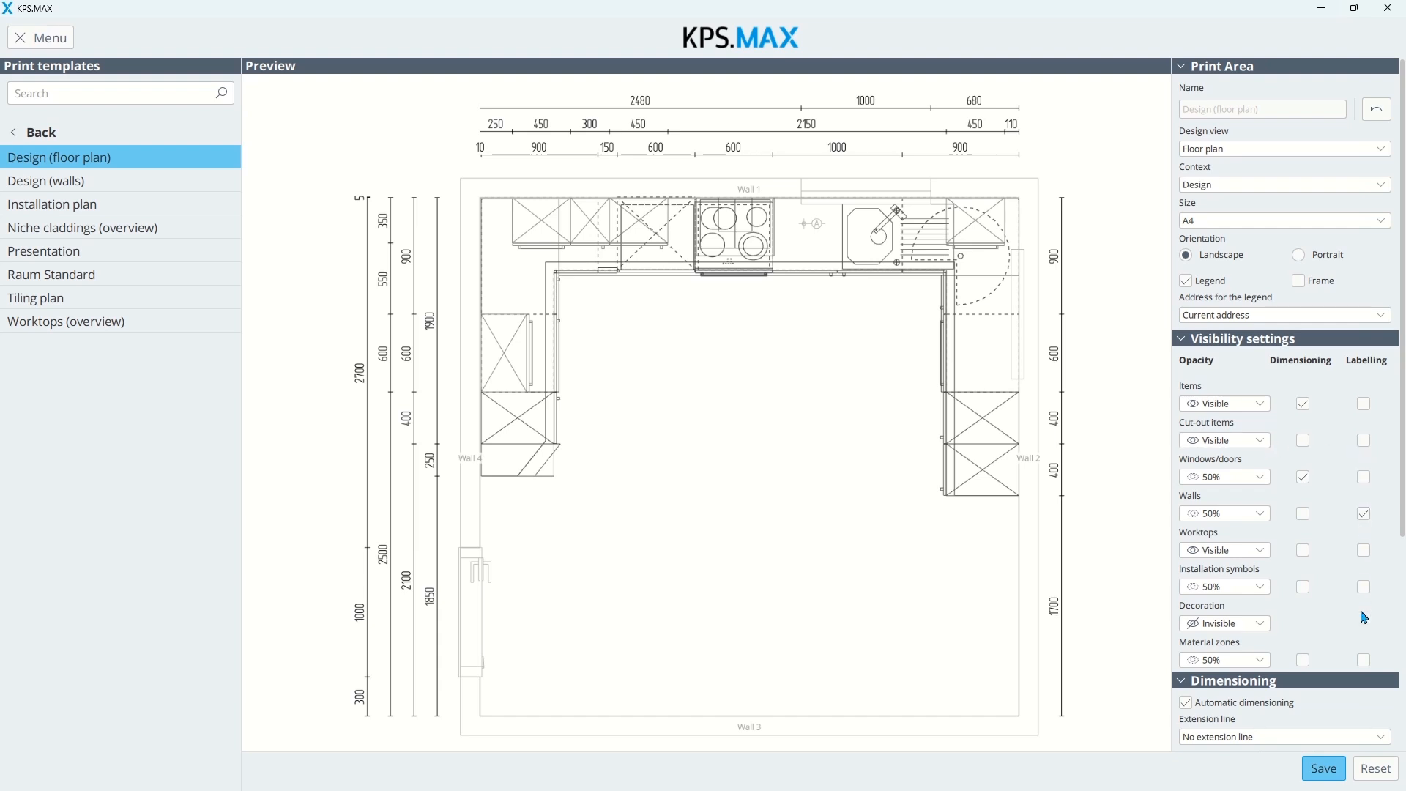
Step: Review the dimensioning, labelling and presentation settings of the floor plan template and save it
scroll(1363, 617, down, 5)
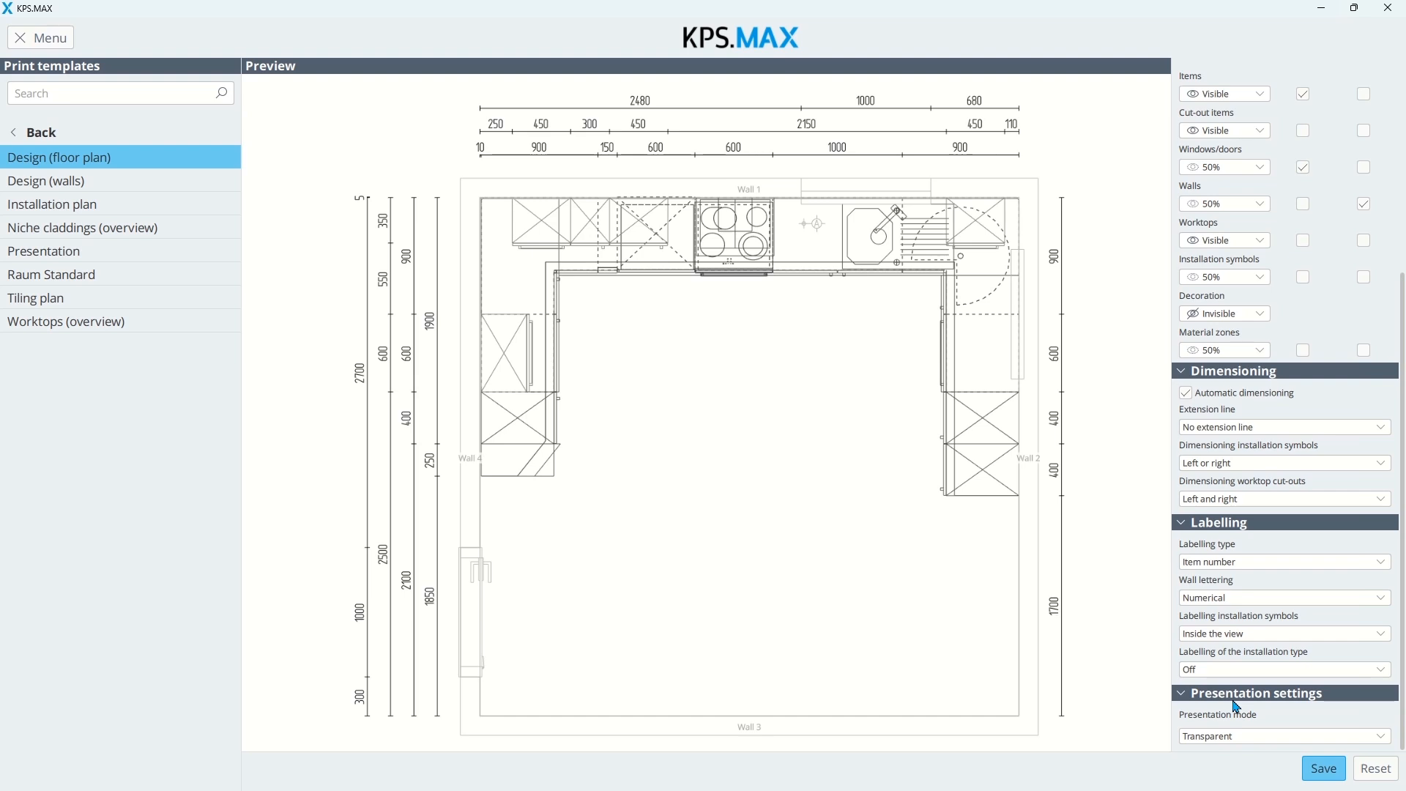
click(1320, 775)
Step: Open the Installation plan template and examine its visibility settings, extension line options and installation symbol dimensioning options
click(176, 205)
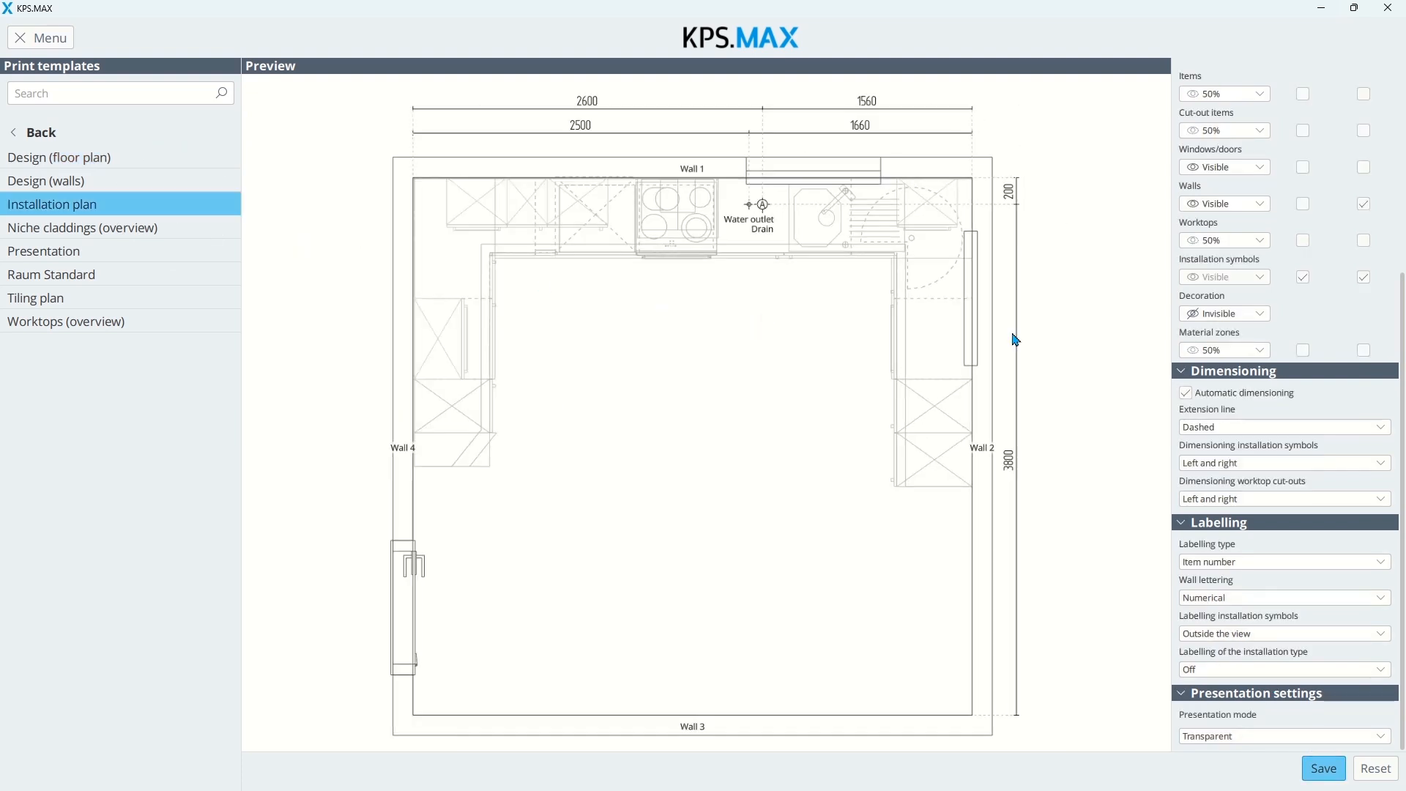
scroll(1245, 345, up, 3)
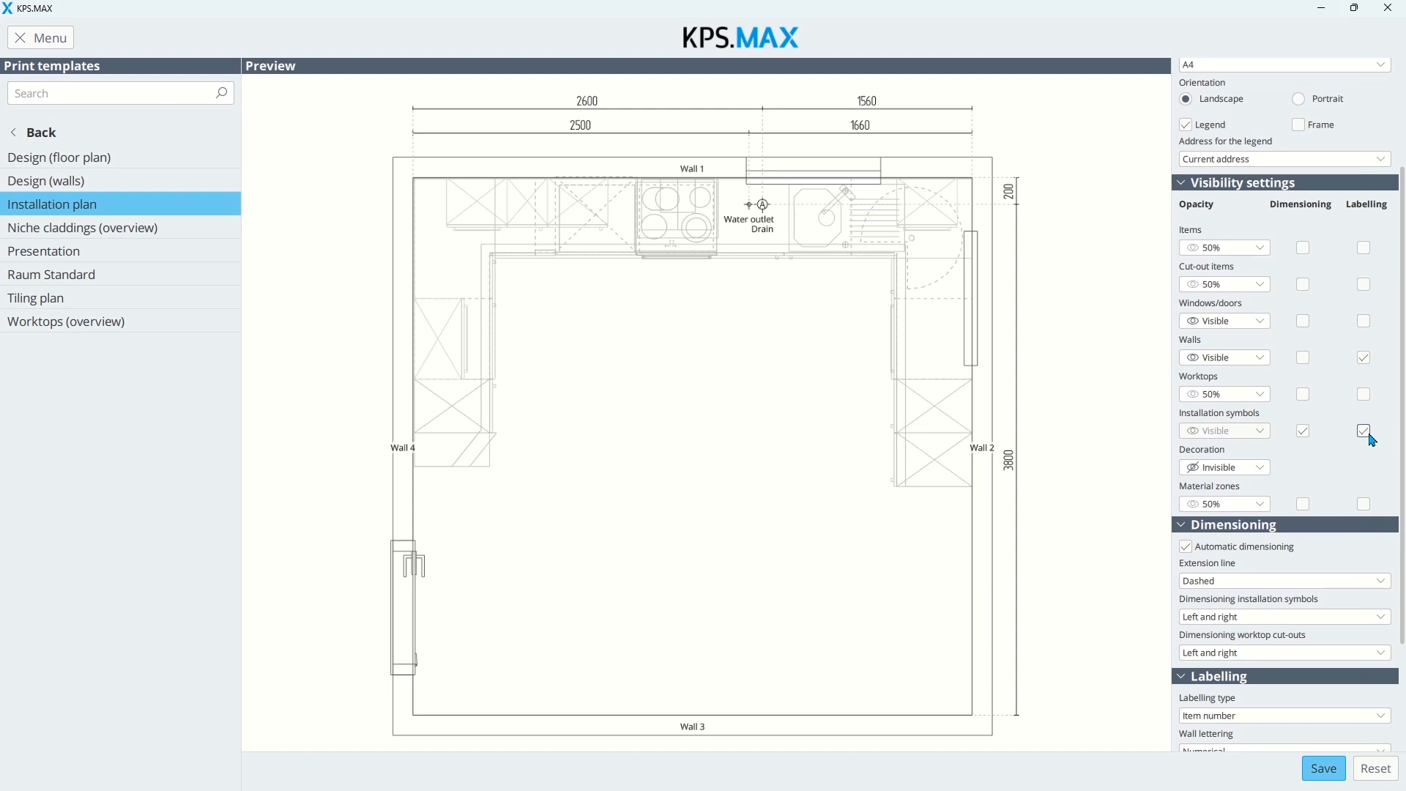
scroll(1372, 440, down, 3)
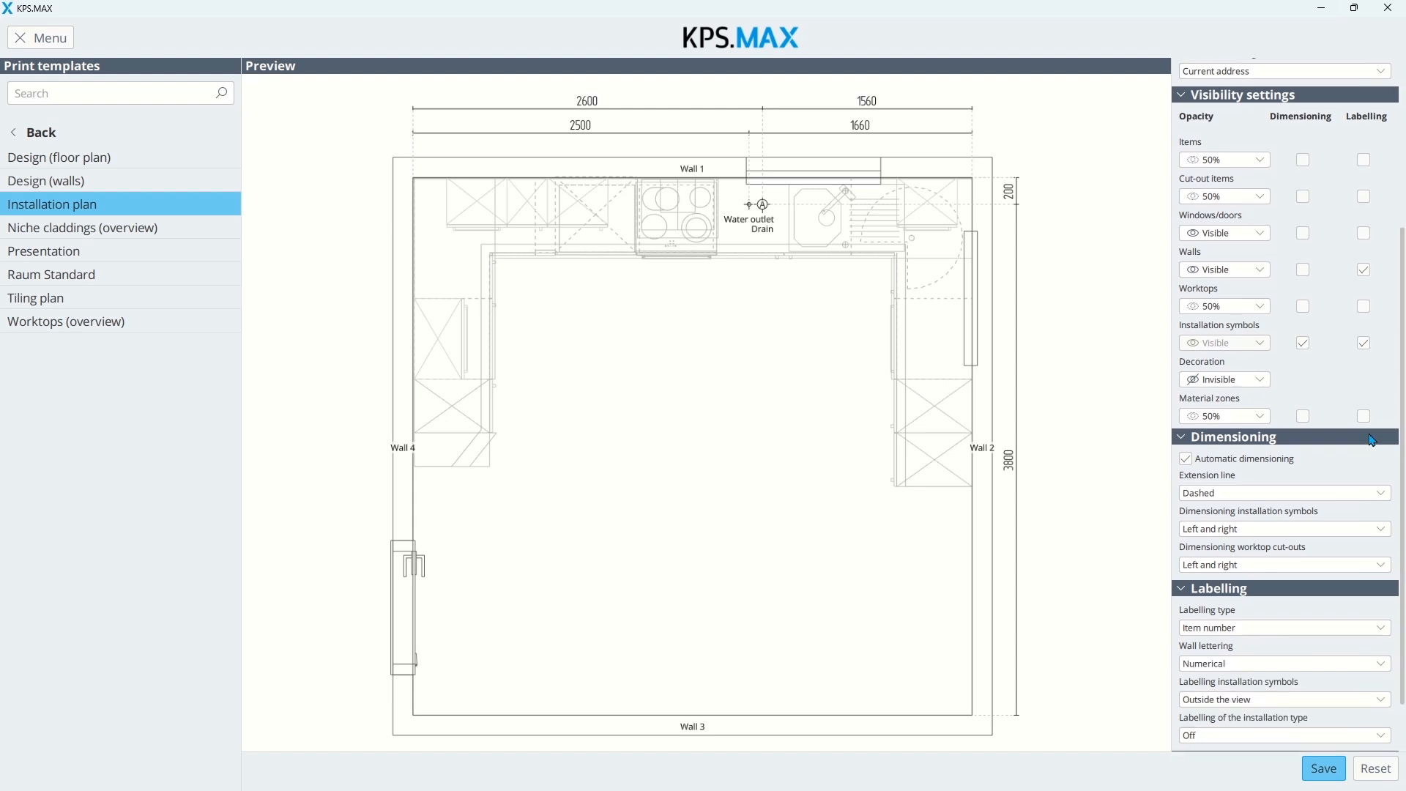
click(1243, 430)
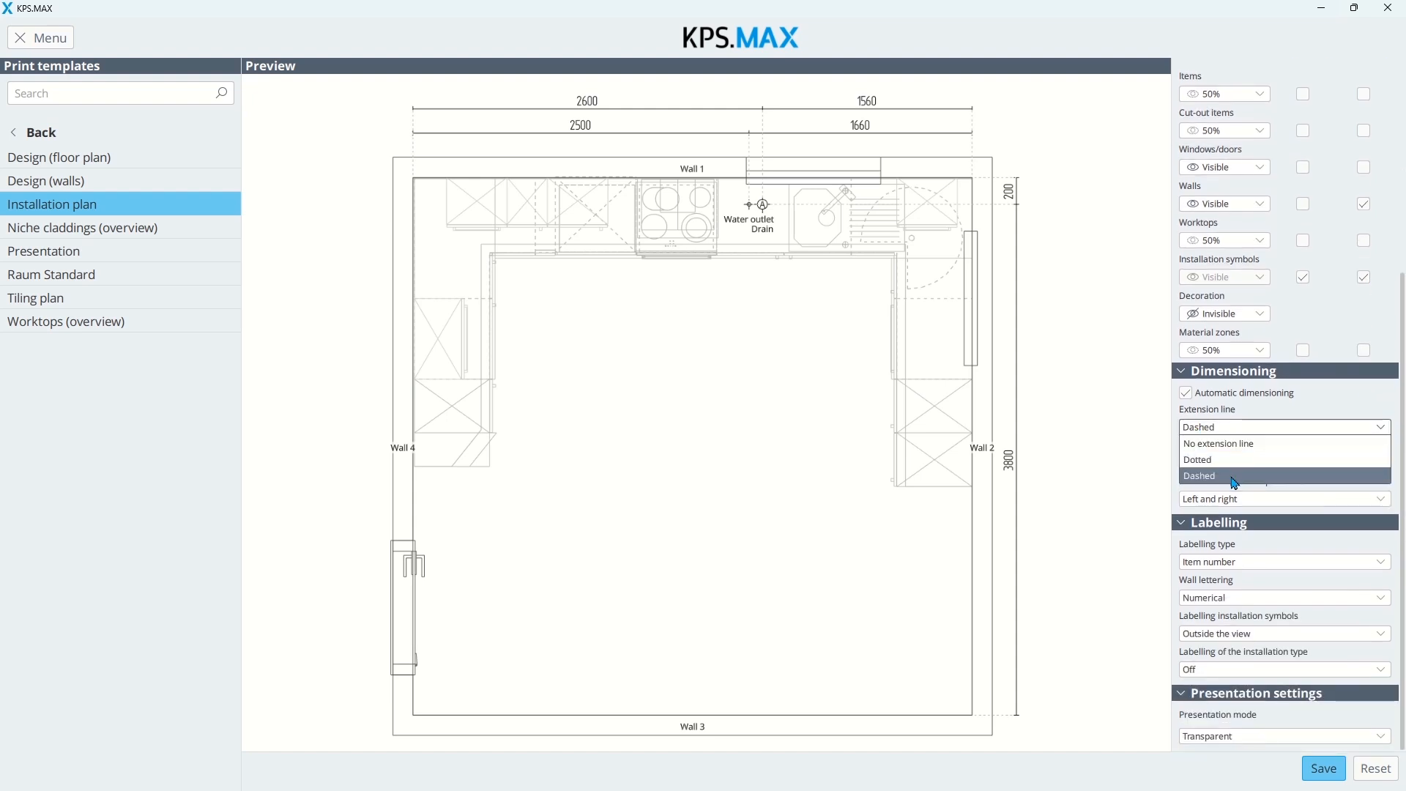
click(1142, 476)
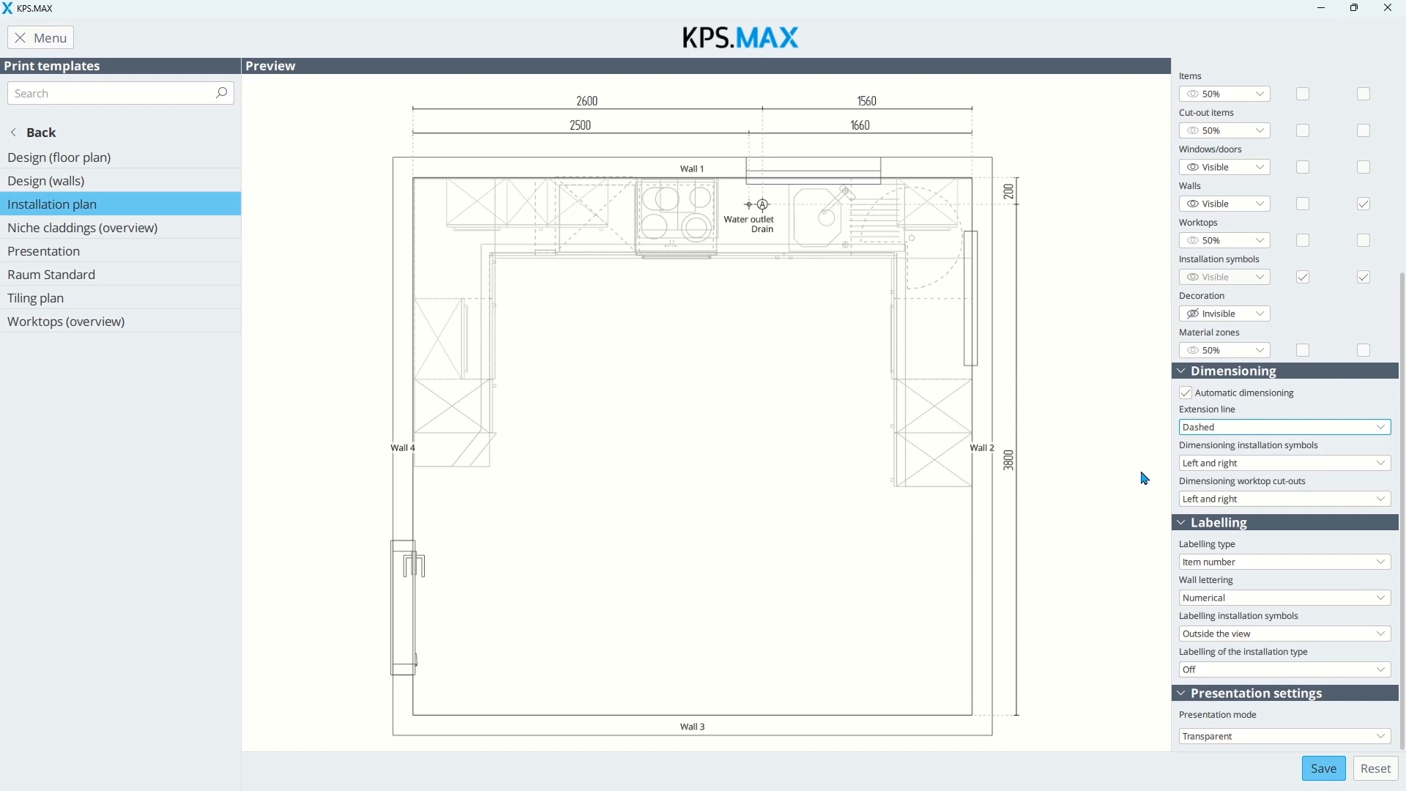
click(1260, 463)
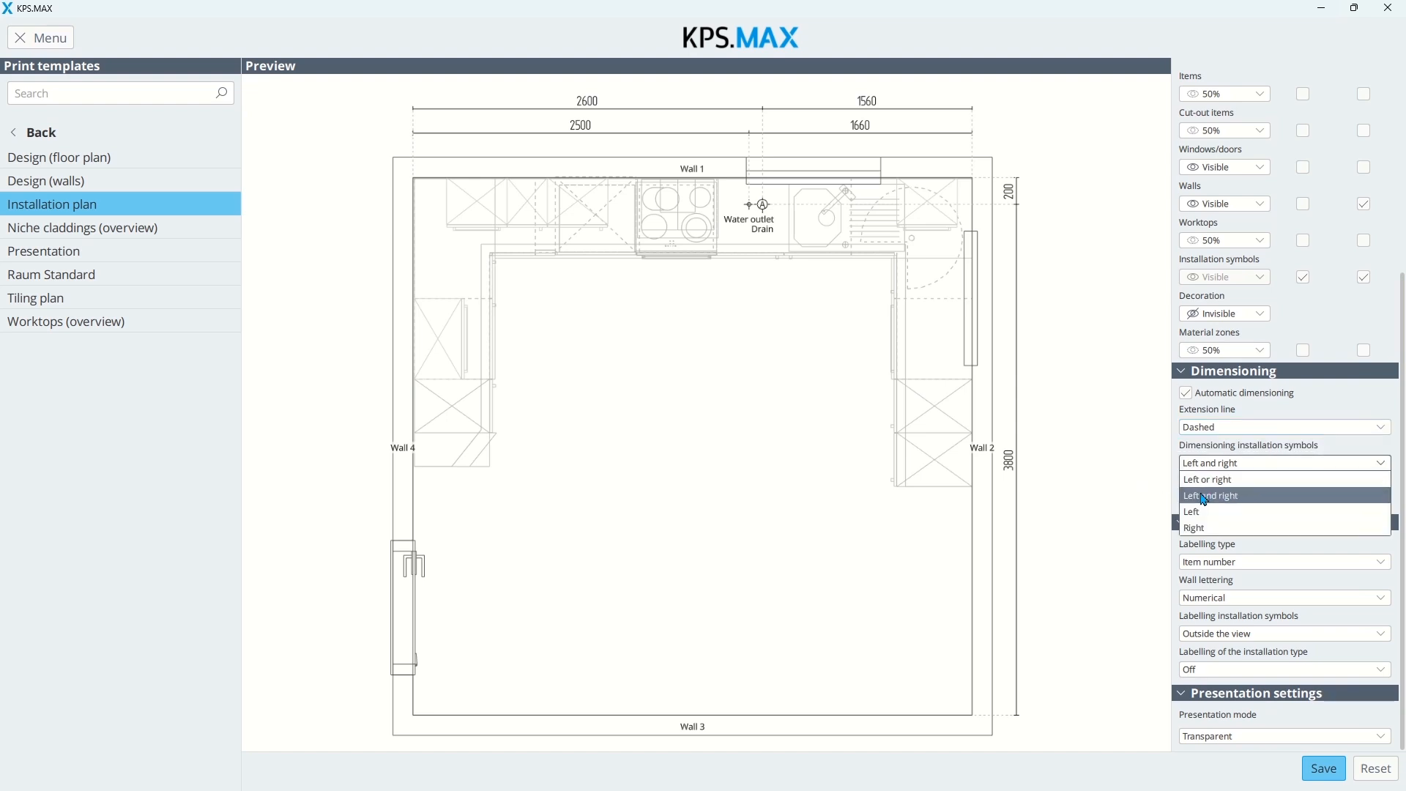
click(1164, 528)
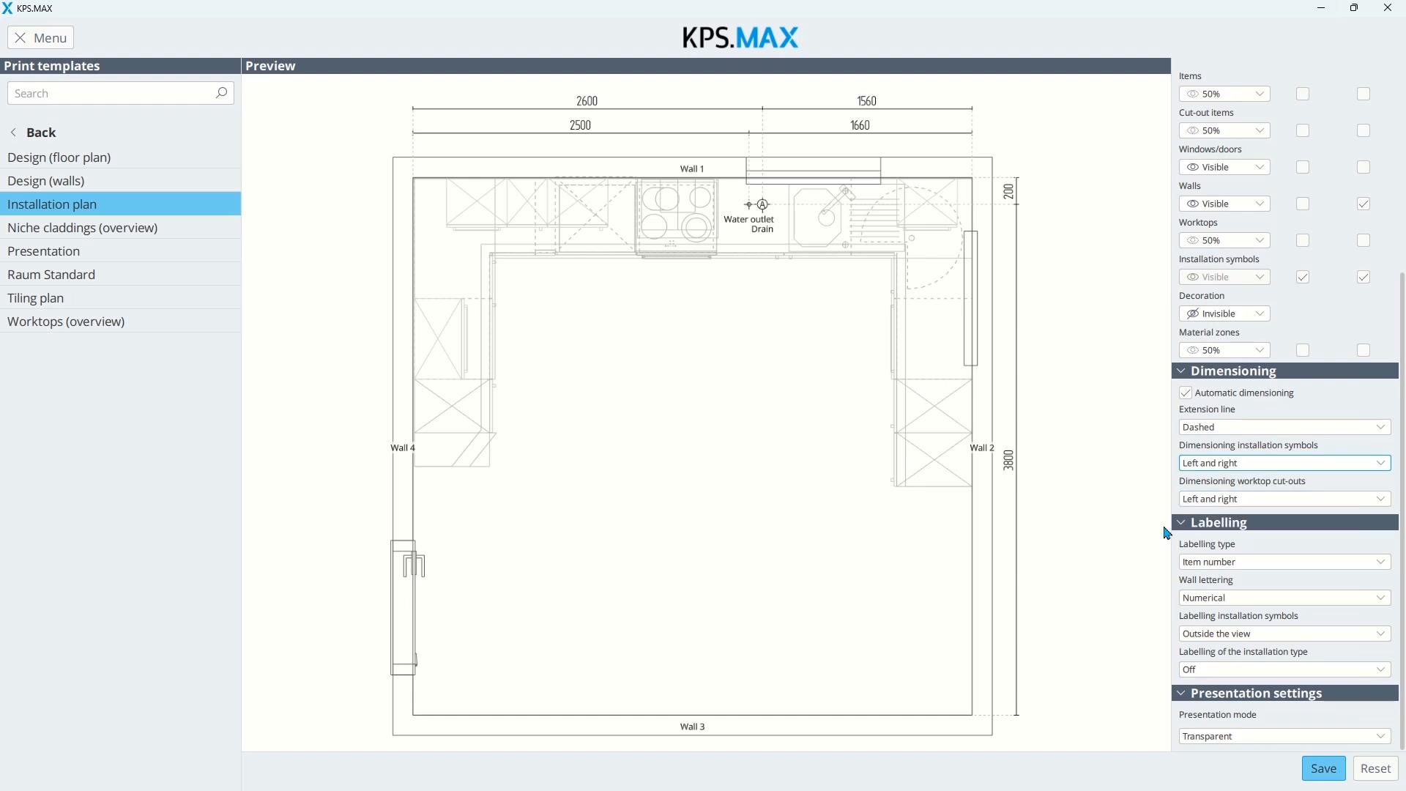
Step: Set the installation symbol labelling to Outside the view and save the Installation plan template
click(1276, 637)
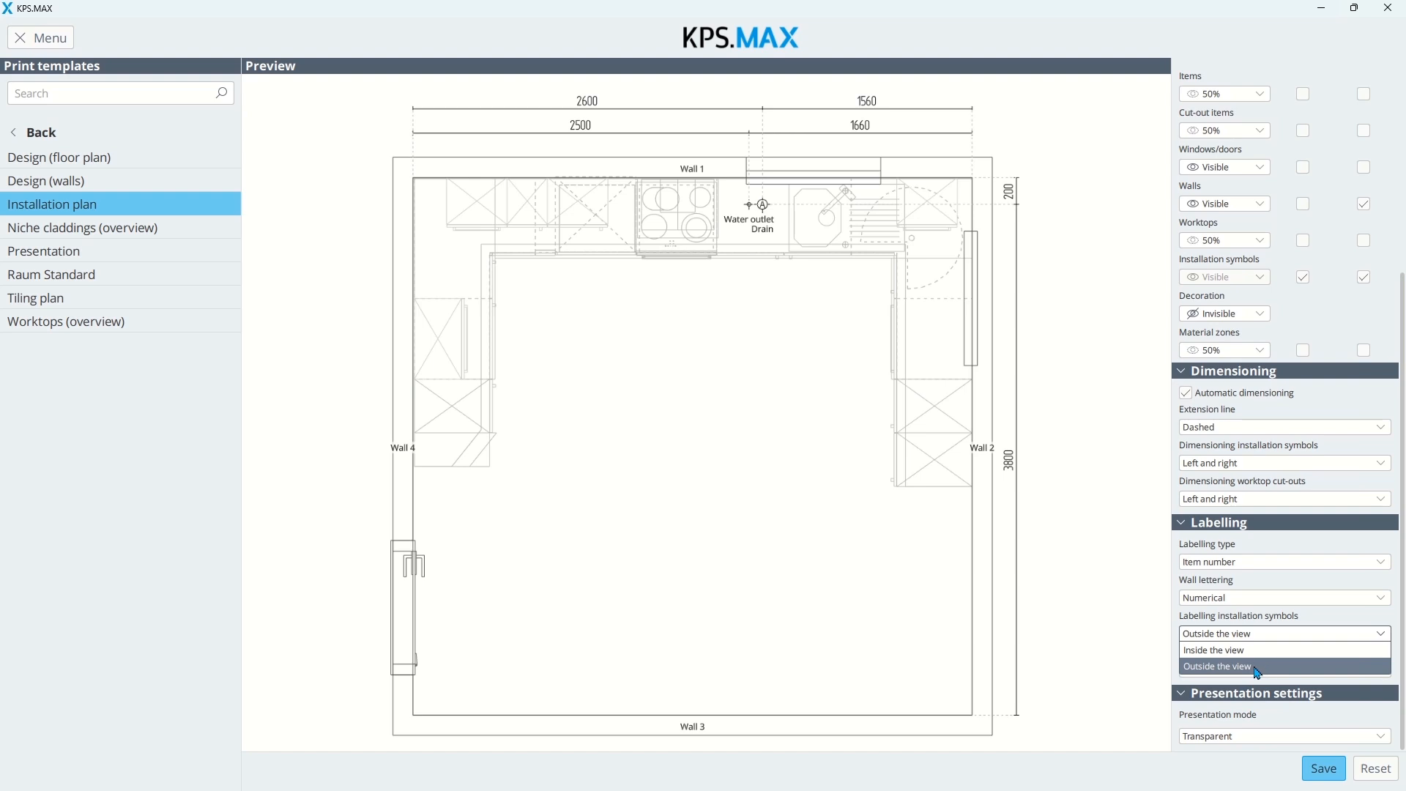
click(1267, 668)
click(1334, 774)
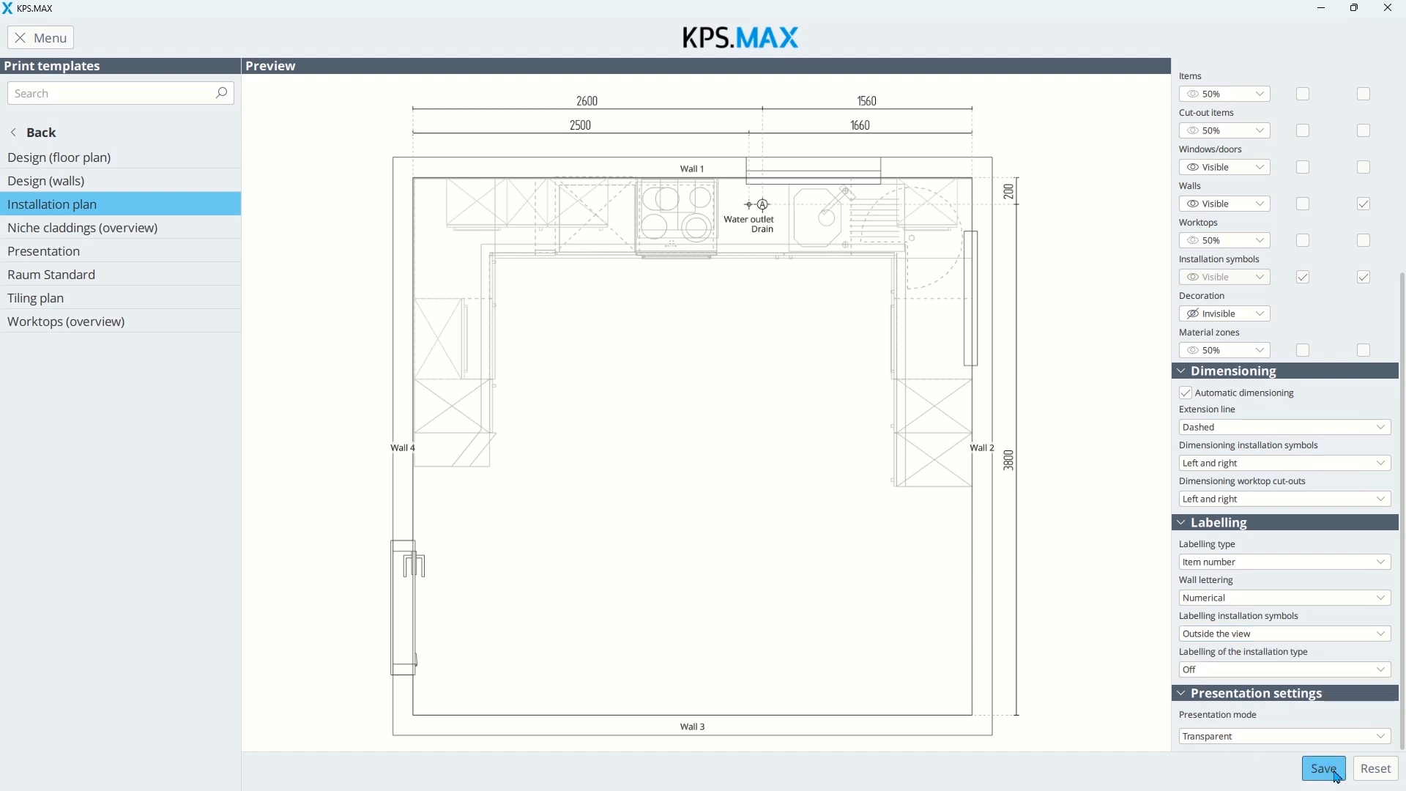
Step: Return to the customer overview and open the first KPS.MAX academy design, which uses the Nobilia 2025 catalogue
click(56, 39)
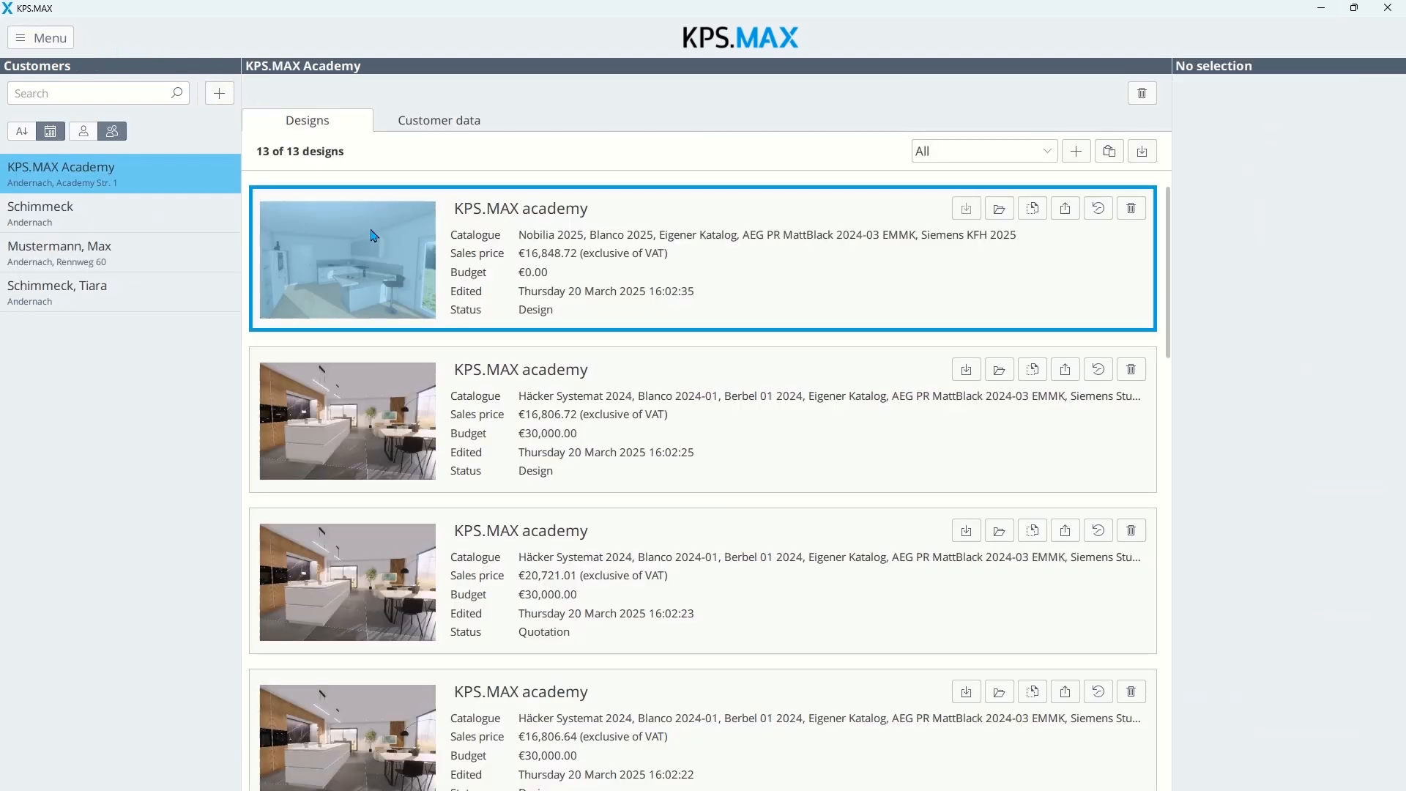
double_click(372, 234)
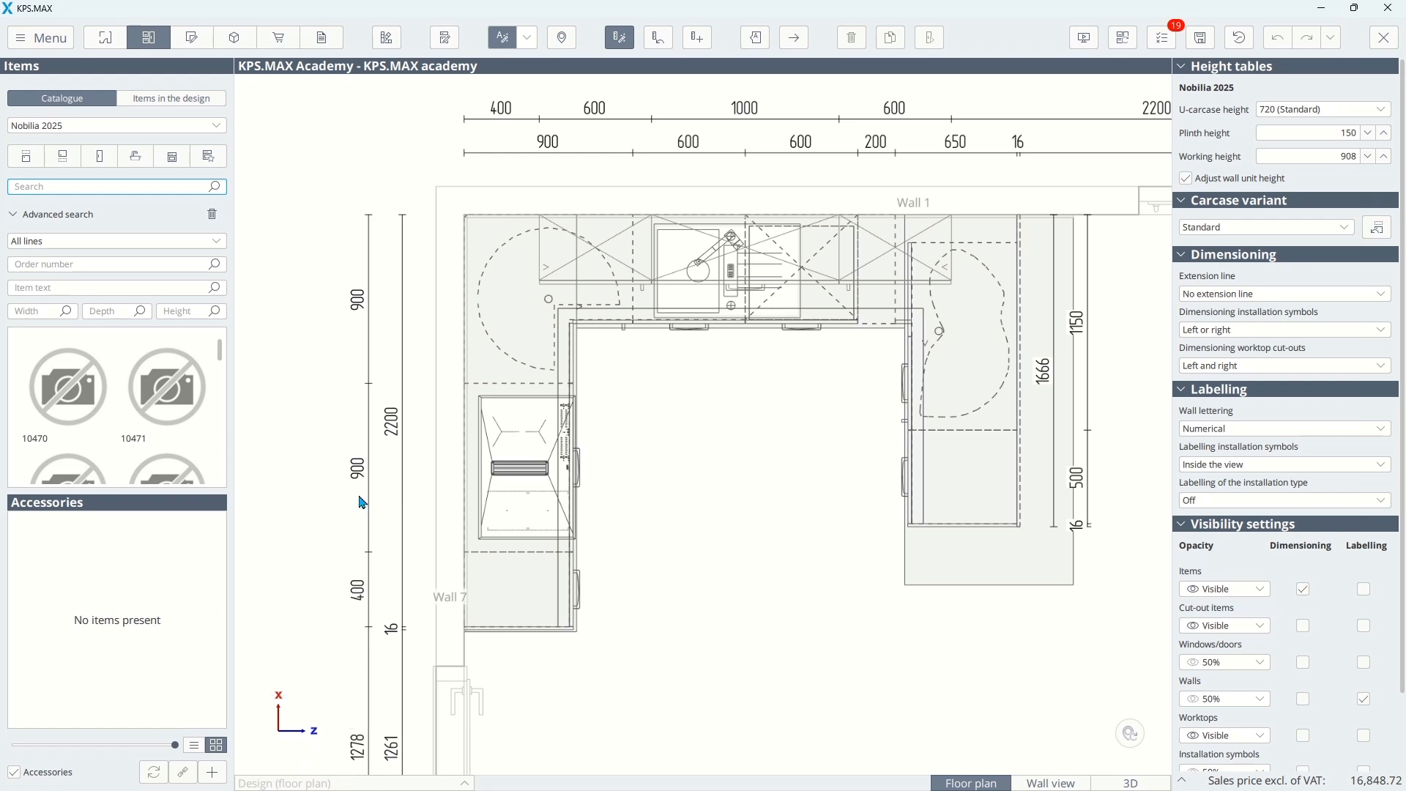
Step: Switch the design to room planning and display Wall 1 in wall view
click(121, 32)
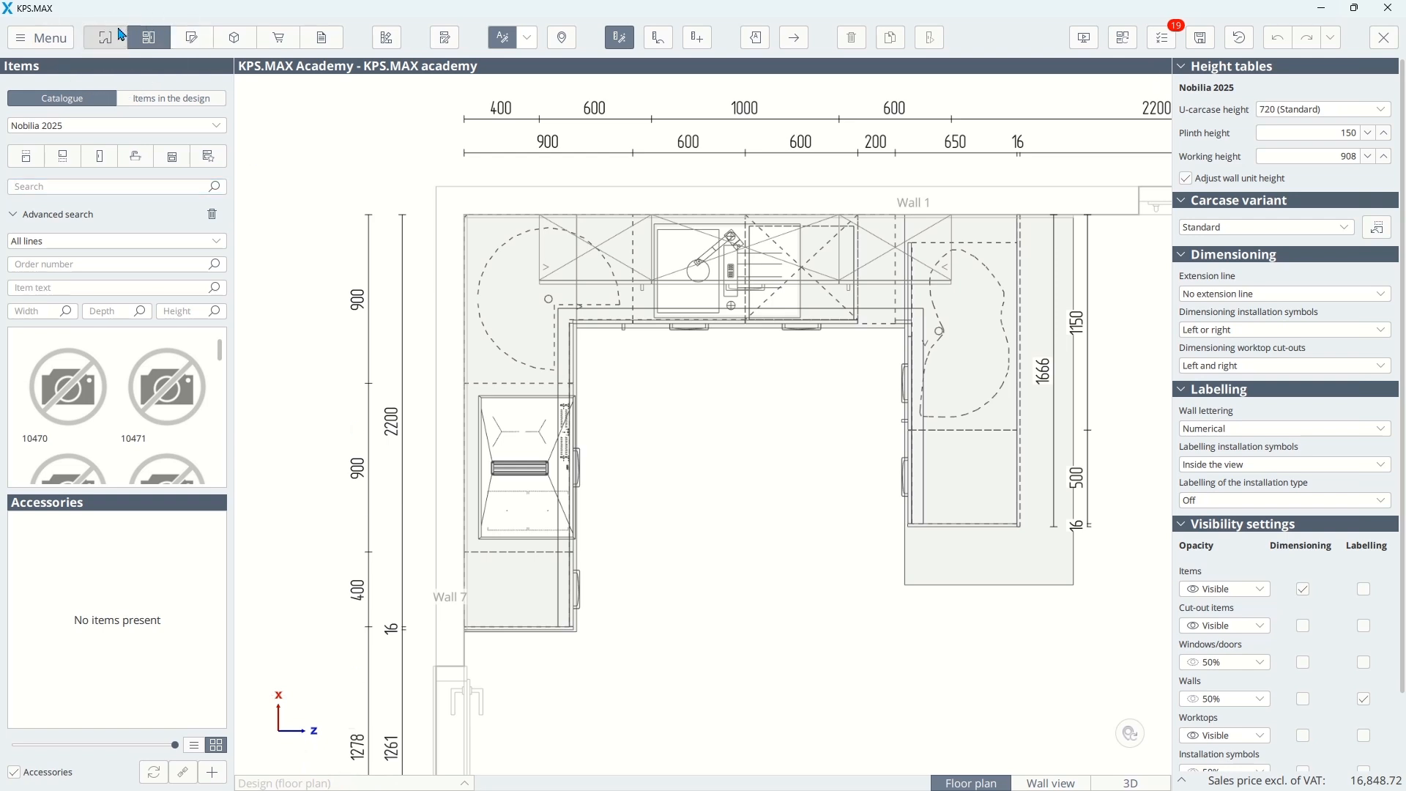
click(347, 777)
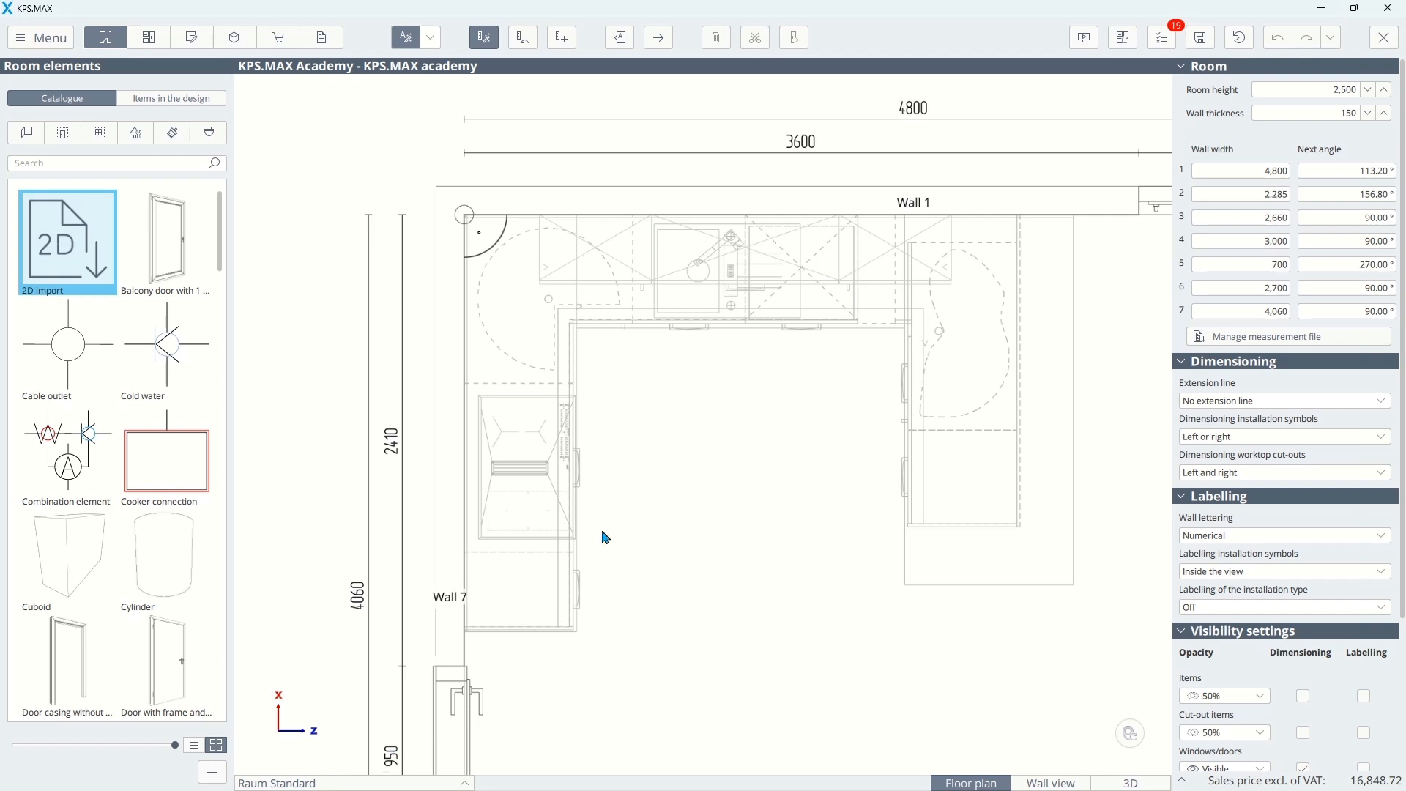
click(694, 205)
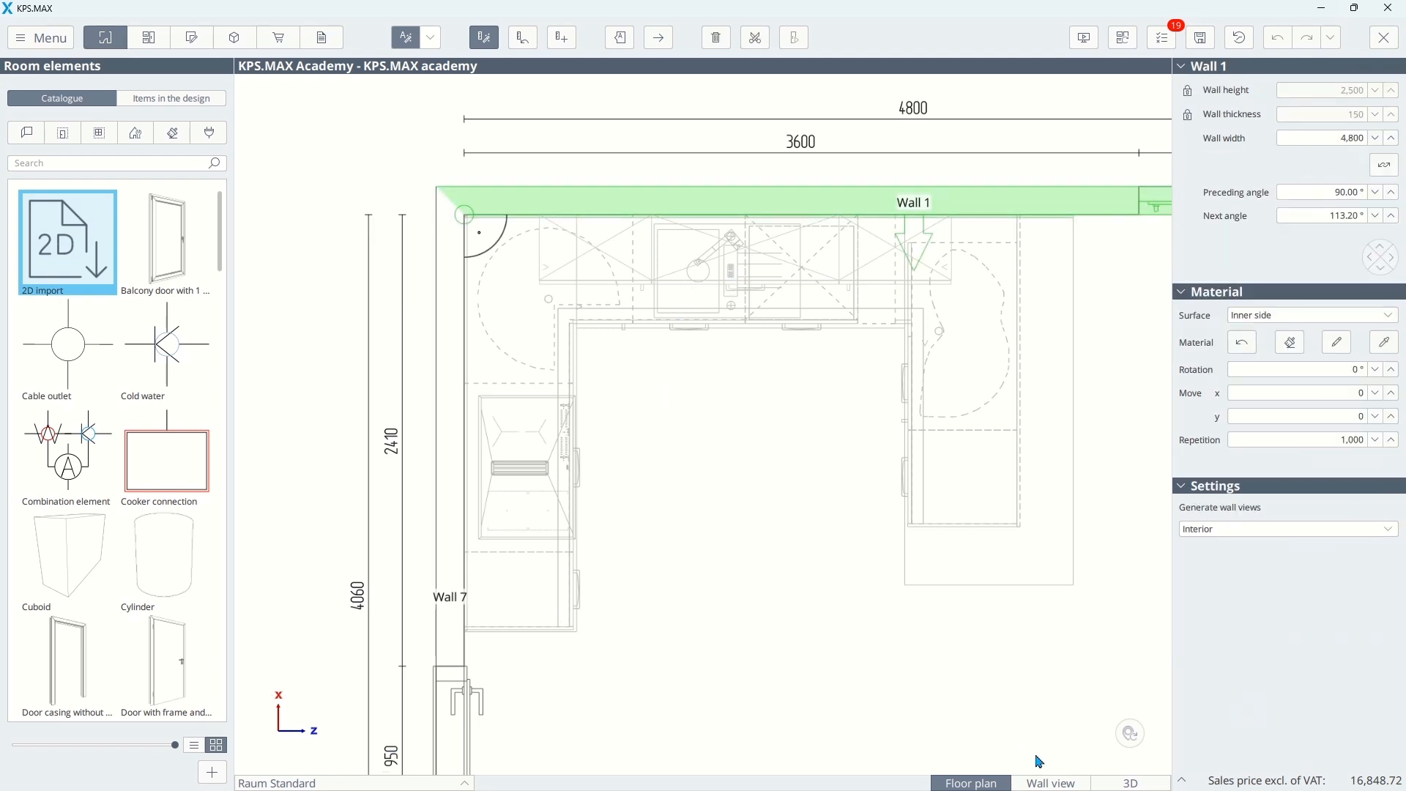
click(1045, 782)
click(632, 701)
Step: Apply the Installation plan template to the Wall 1 view and review its visibility settings
click(403, 782)
click(305, 752)
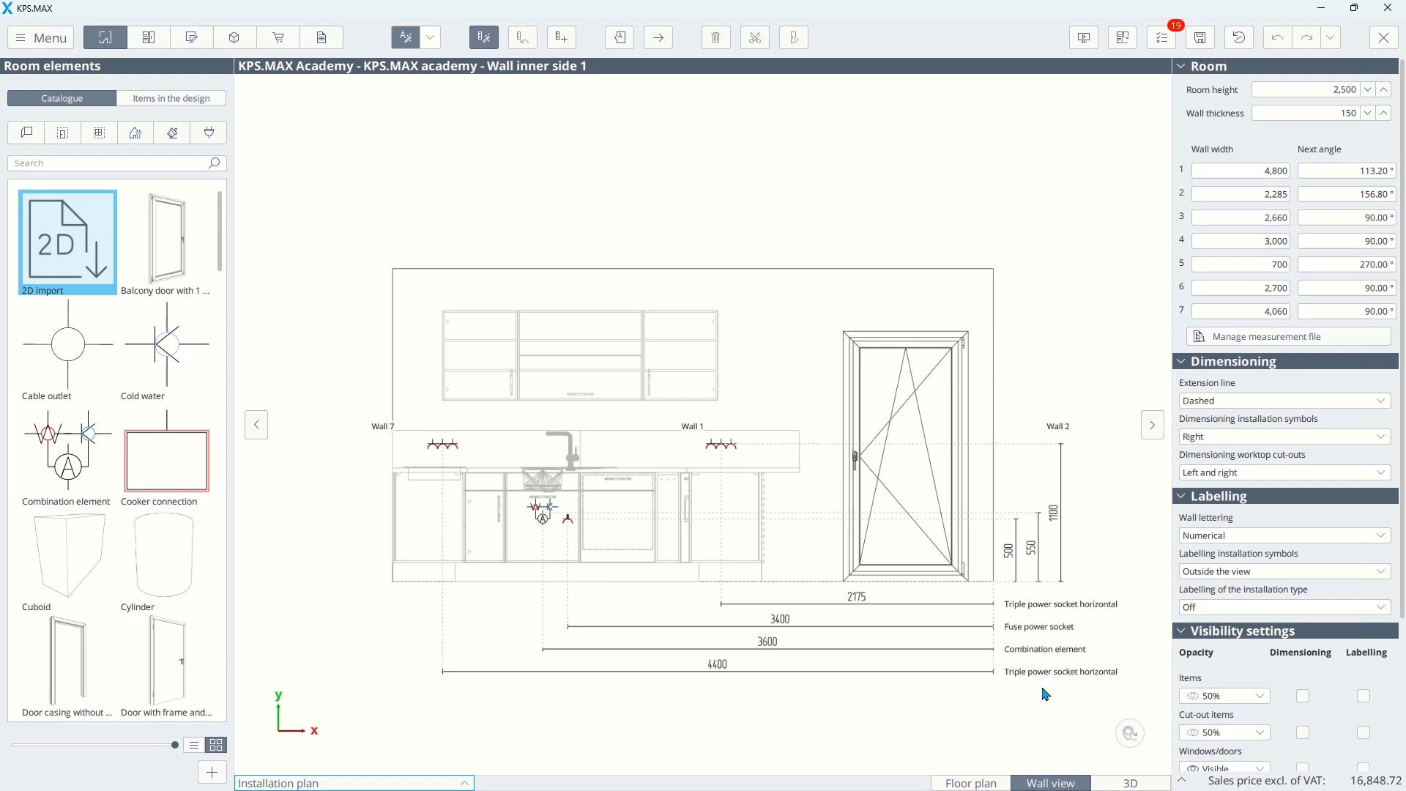
scroll(1215, 666, down, 3)
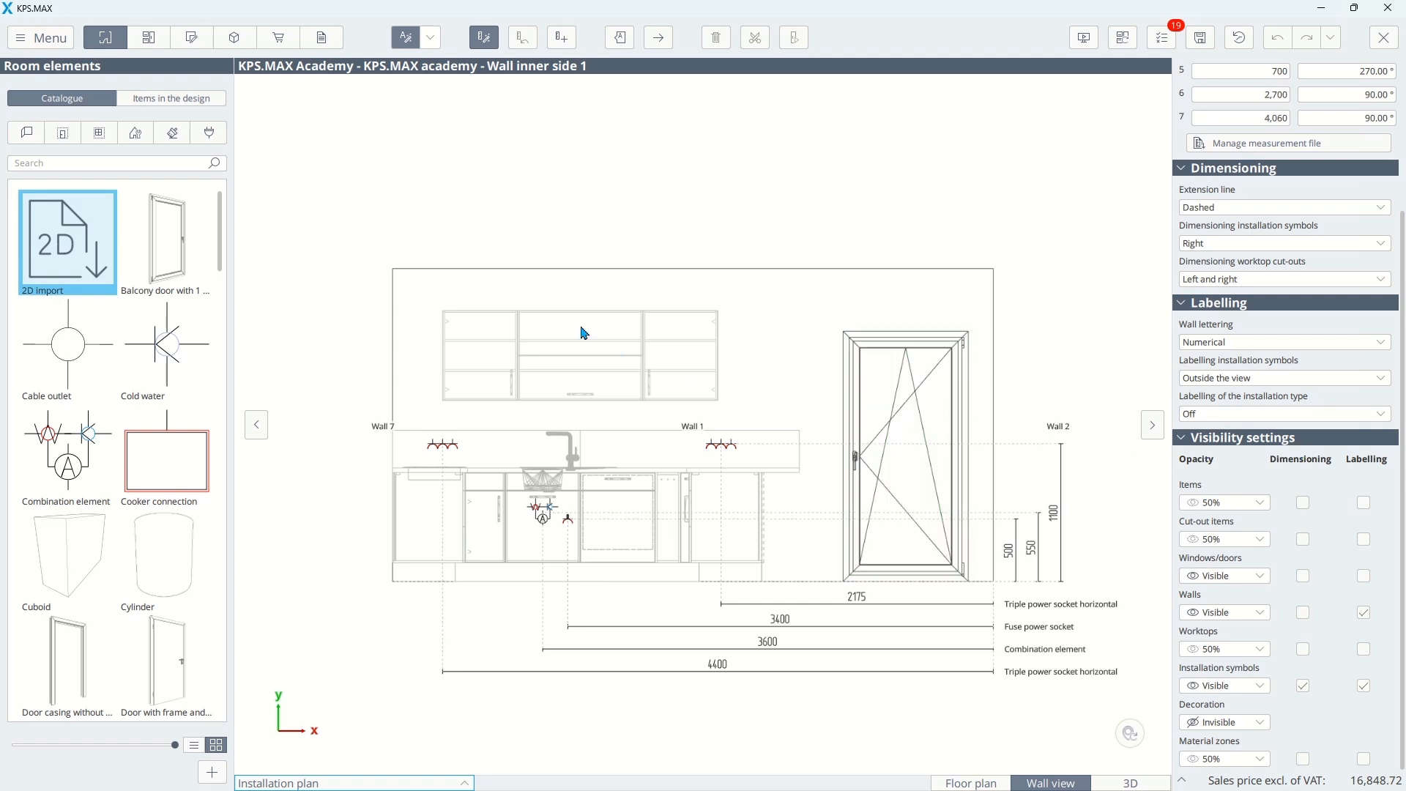
Step: Switch from the niche claddings area to worktop planning in the floor plan view
click(195, 40)
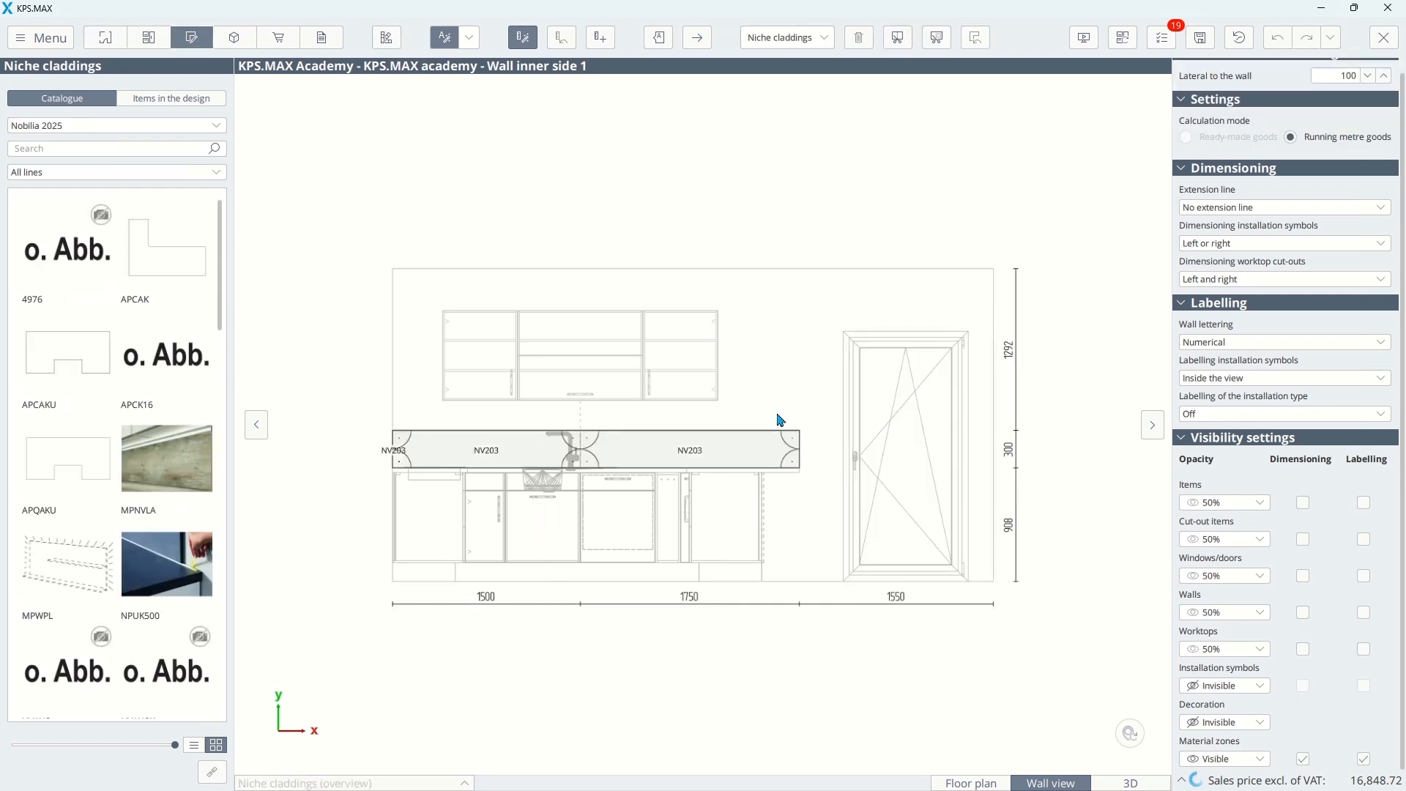
click(961, 782)
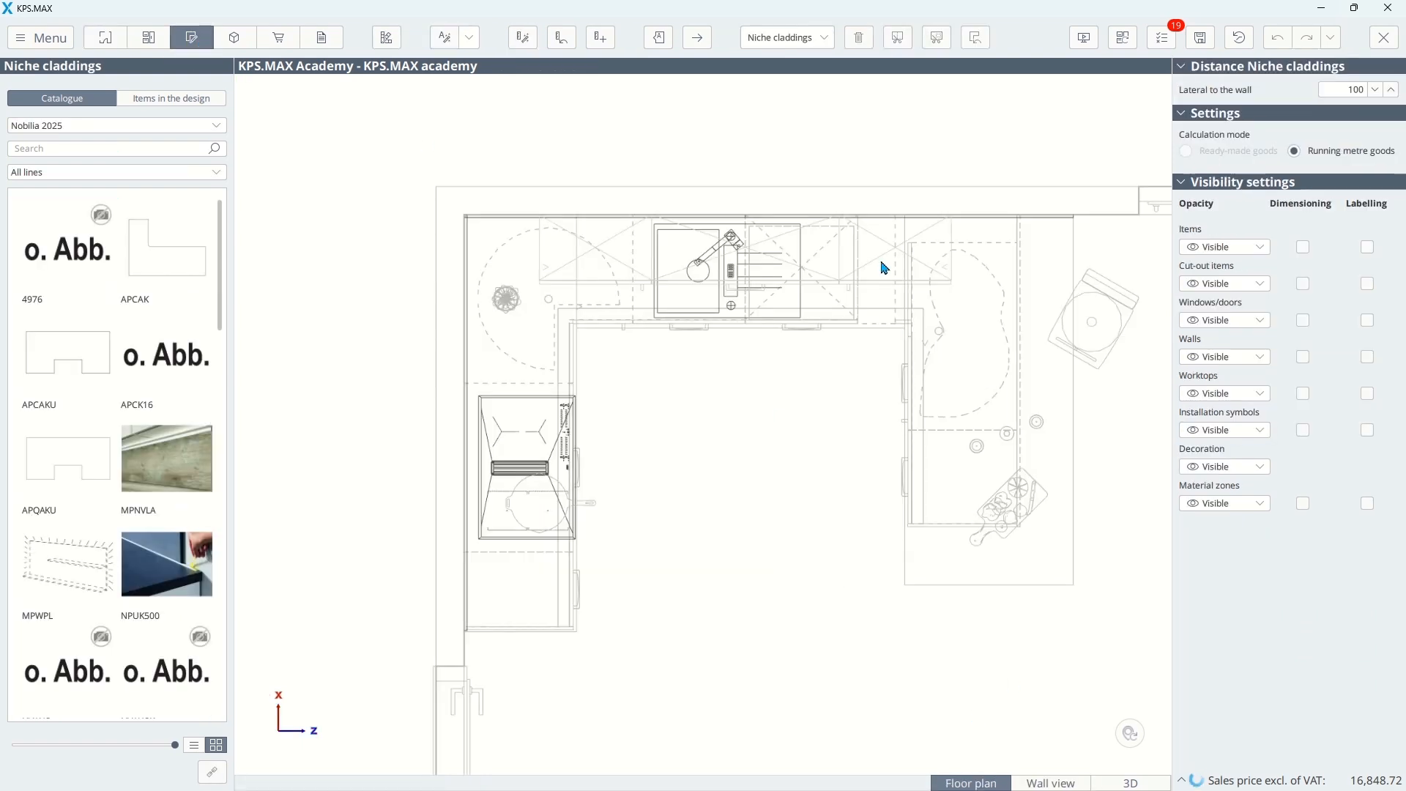
click(813, 37)
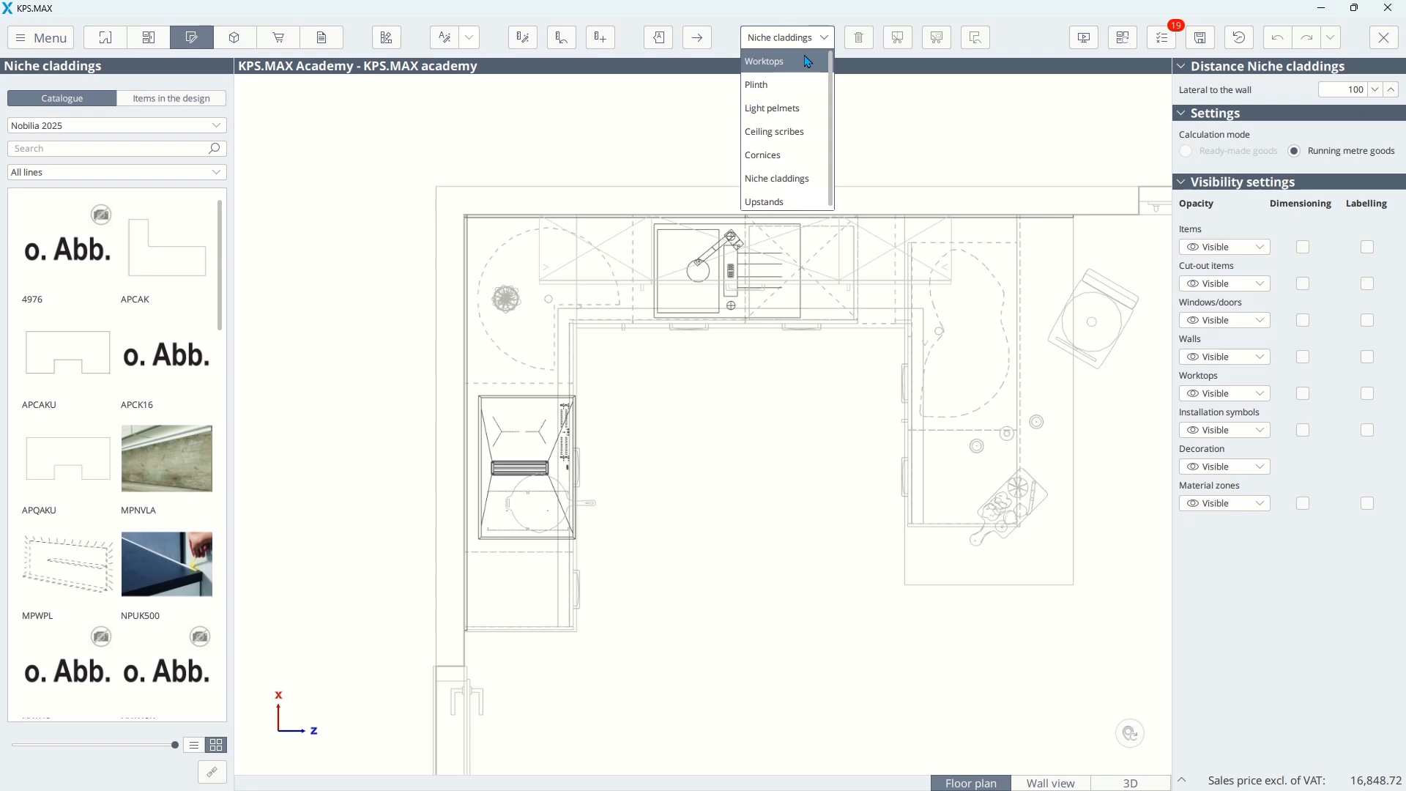
click(807, 61)
Step: Set the opacity of items to 50% in the visibility settings of the worktop view
scroll(1307, 554, down, 3)
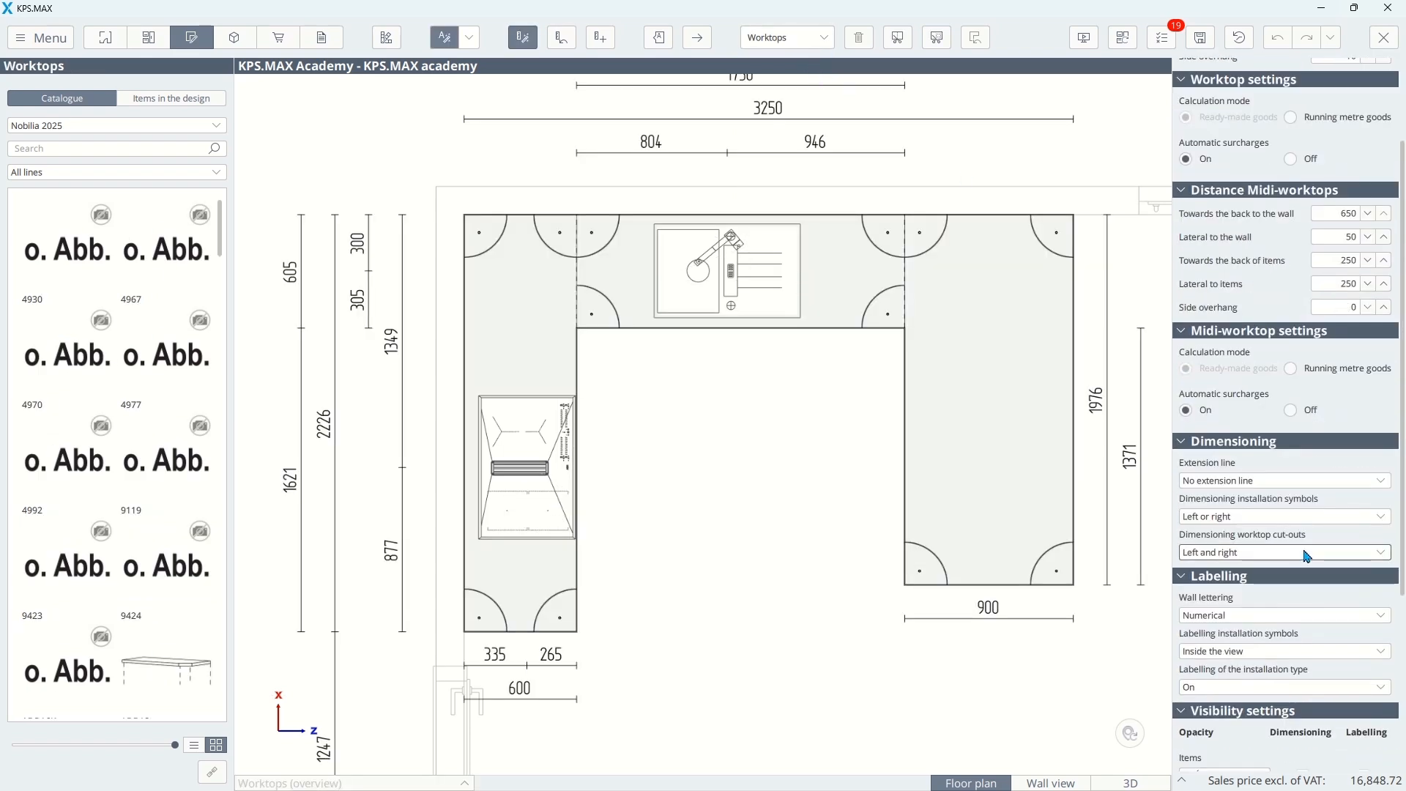
scroll(1307, 555, down, 2)
click(1238, 670)
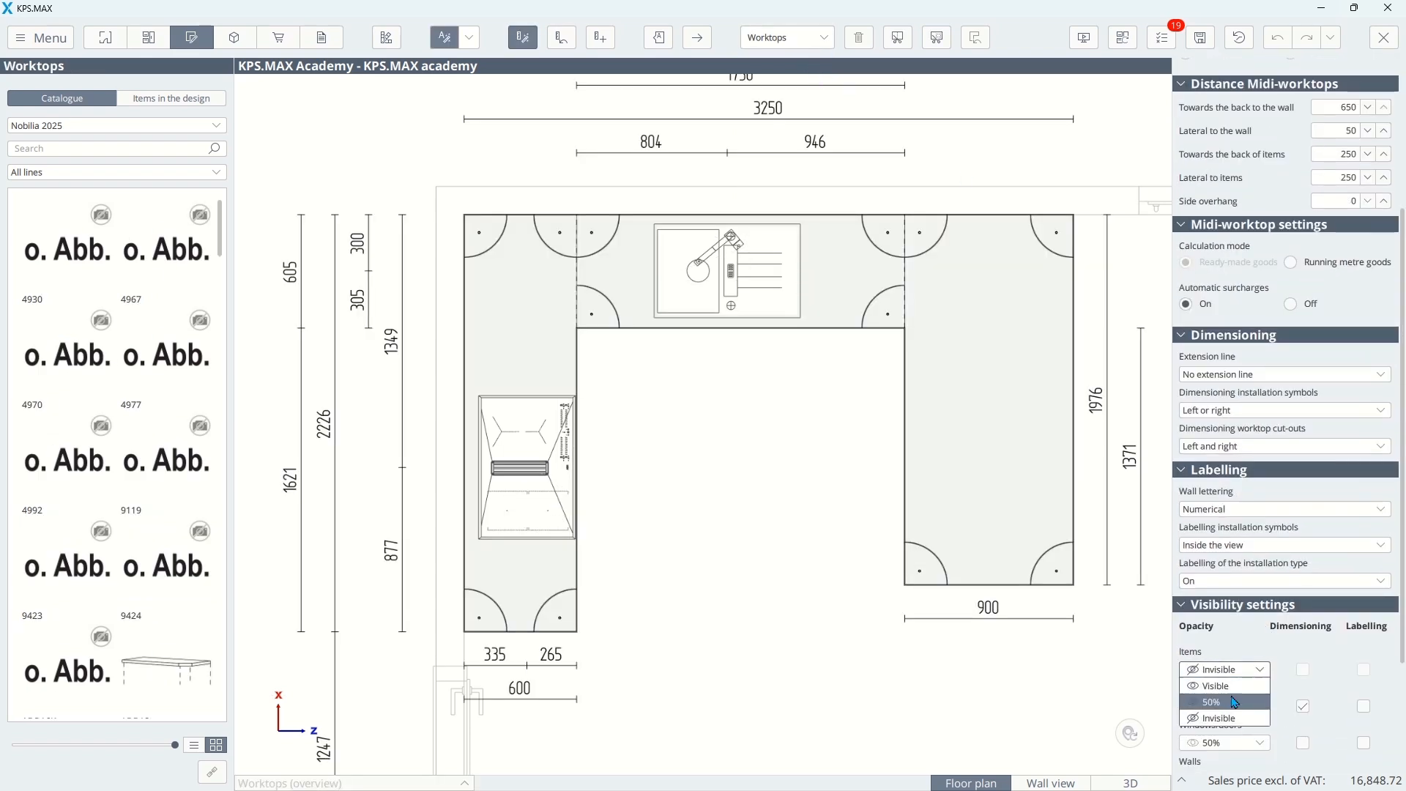
click(1231, 703)
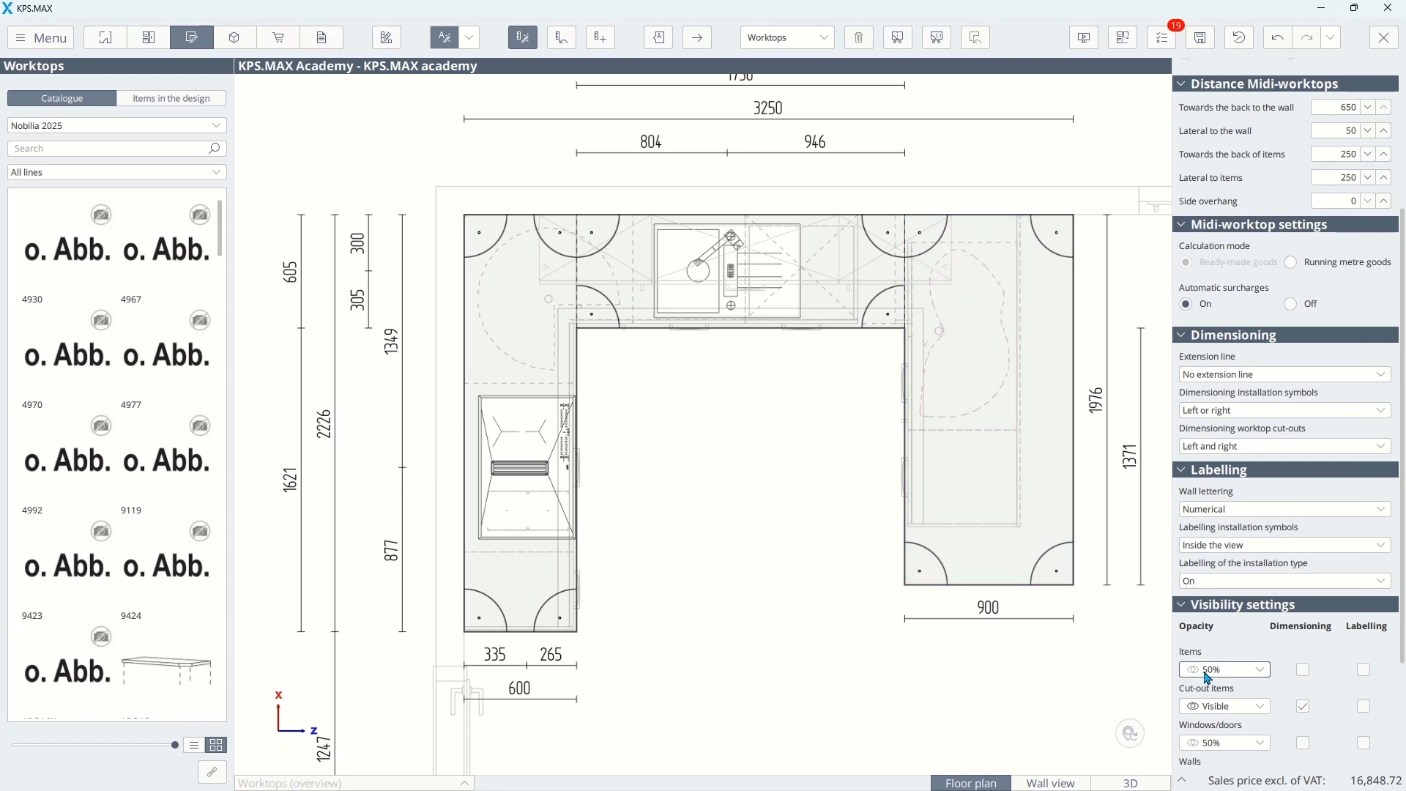
click(1238, 669)
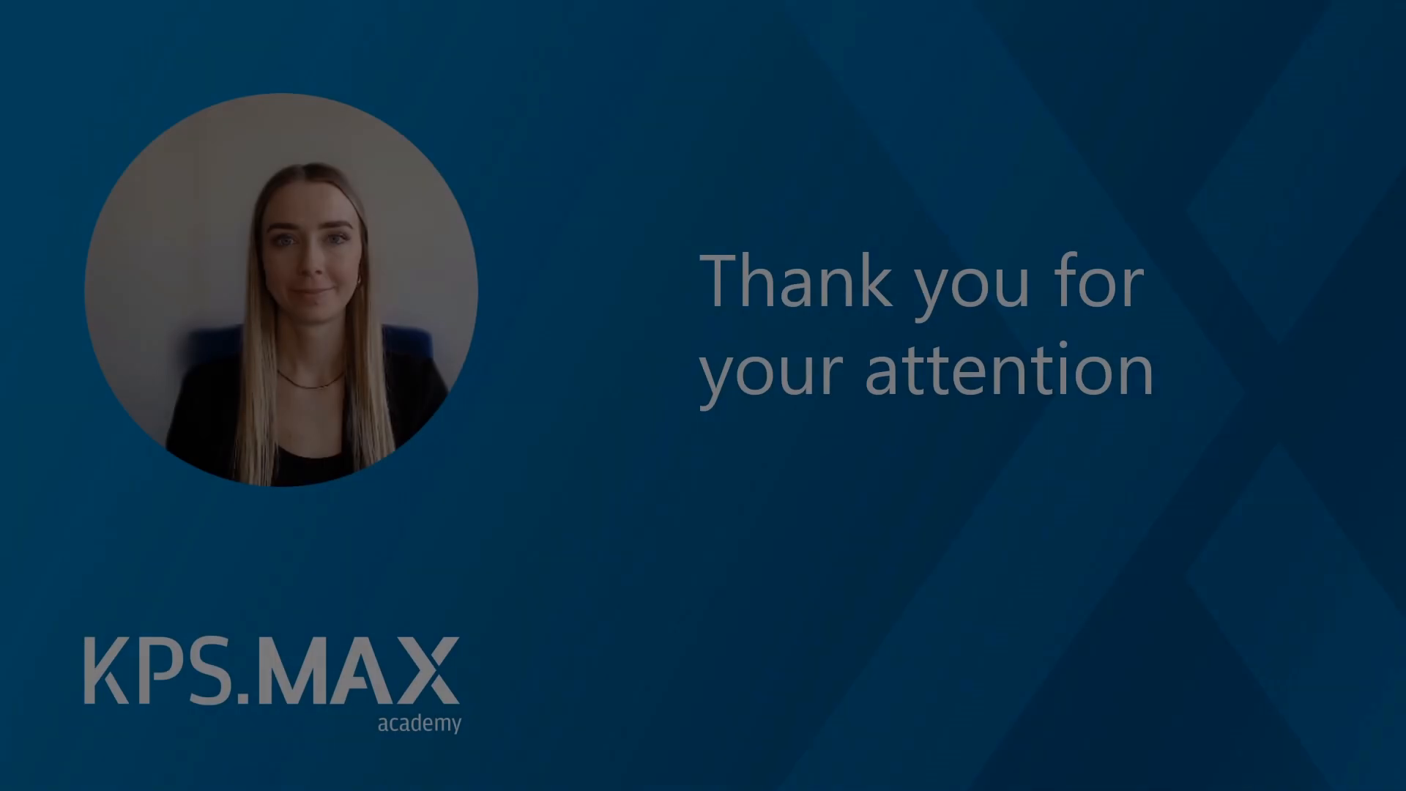